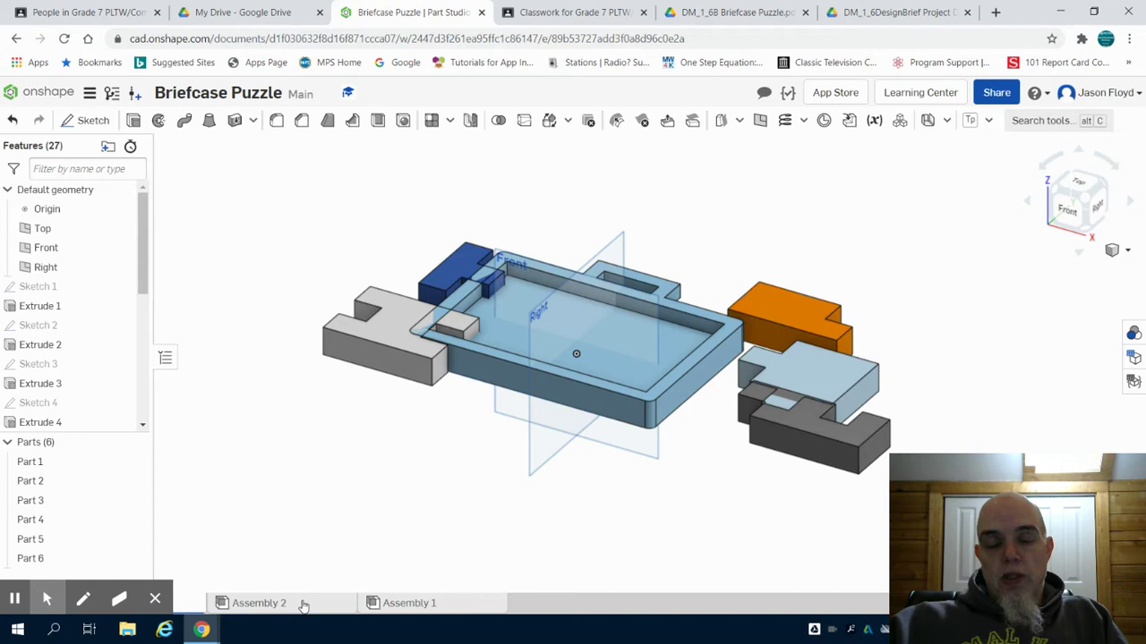
Insert Part 1 from Part Studio 1 into the empty Assembly 2, place it beside the origin and fix it in place
mouse_move(304, 608)
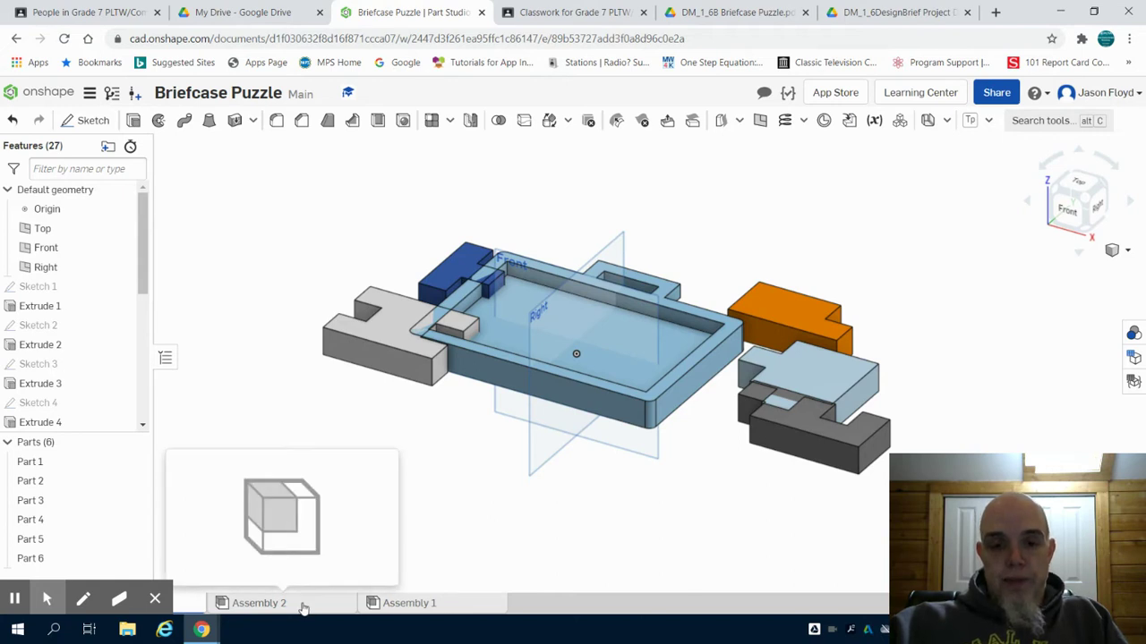
click(304, 606)
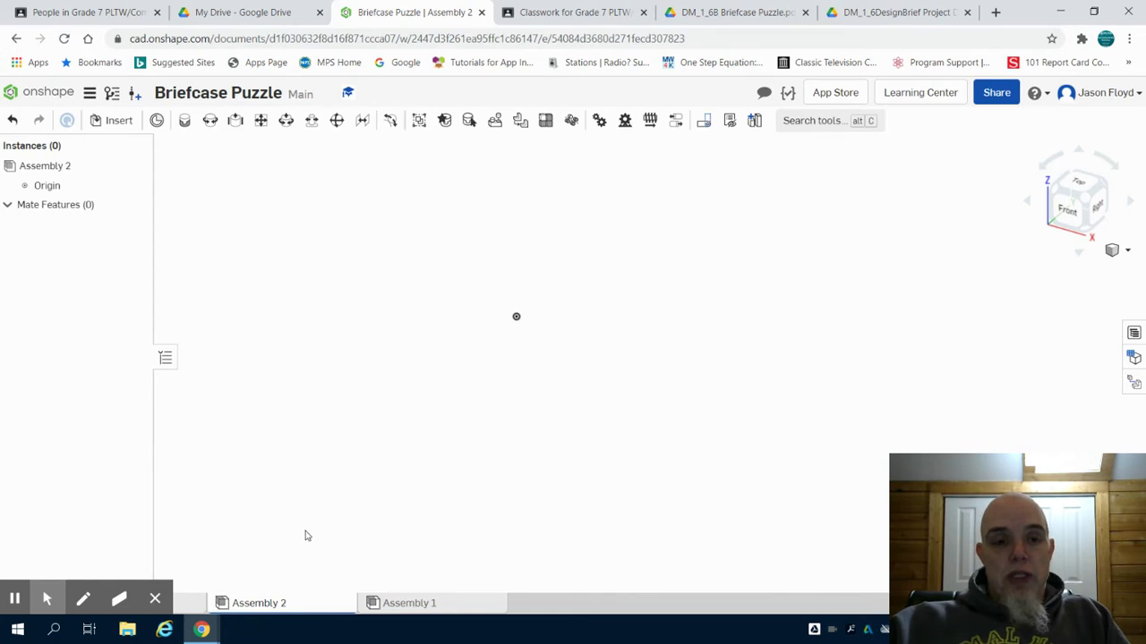
click(116, 125)
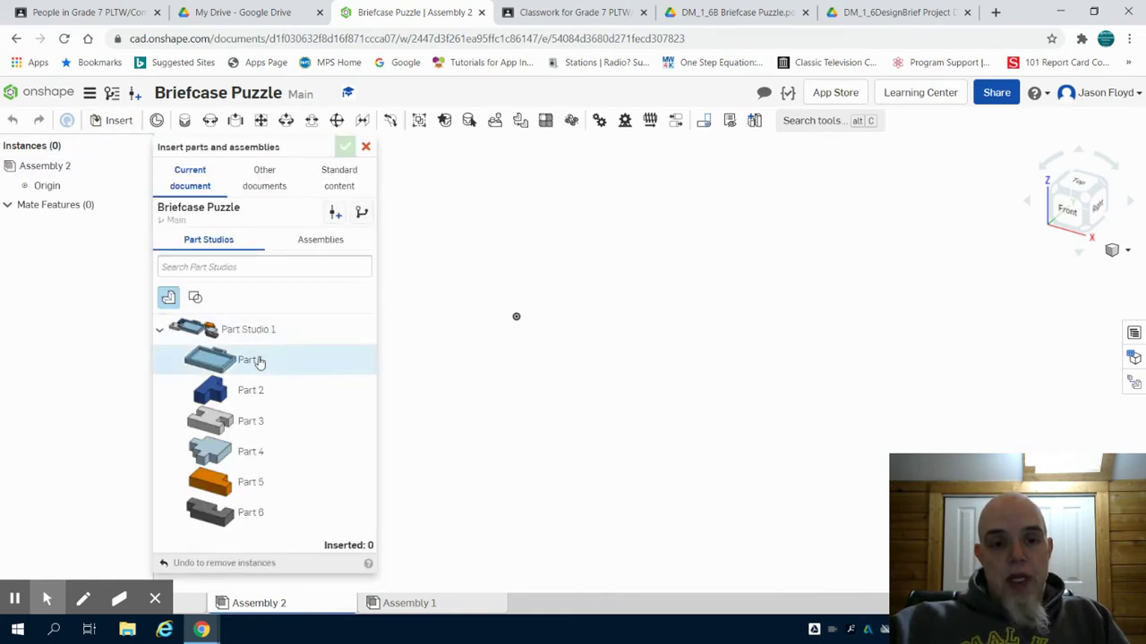
click(258, 361)
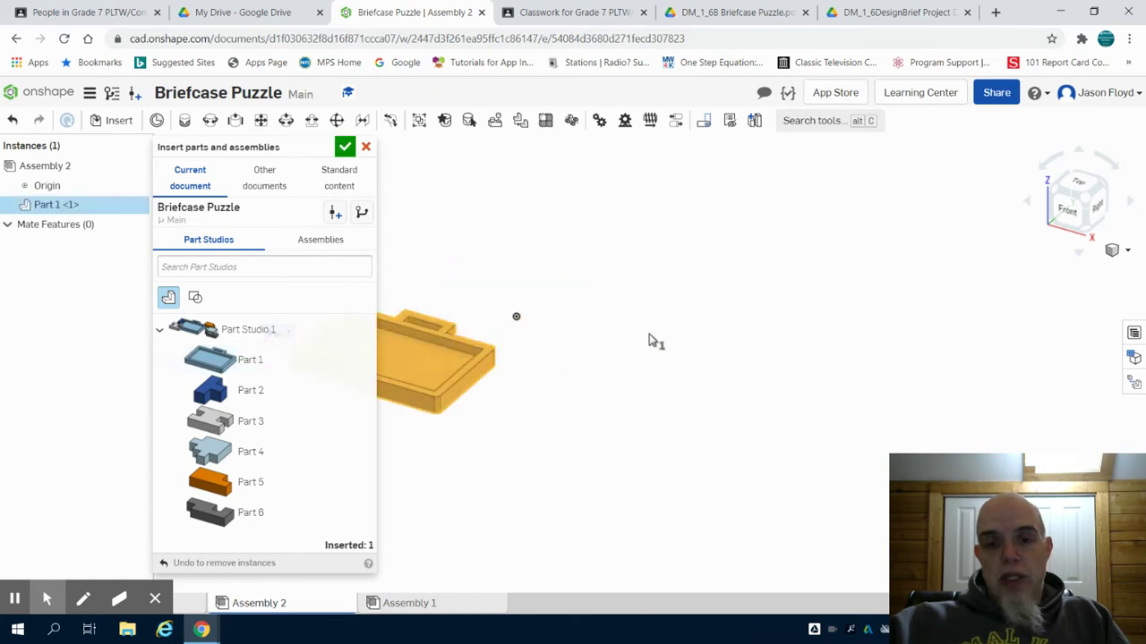
click(672, 317)
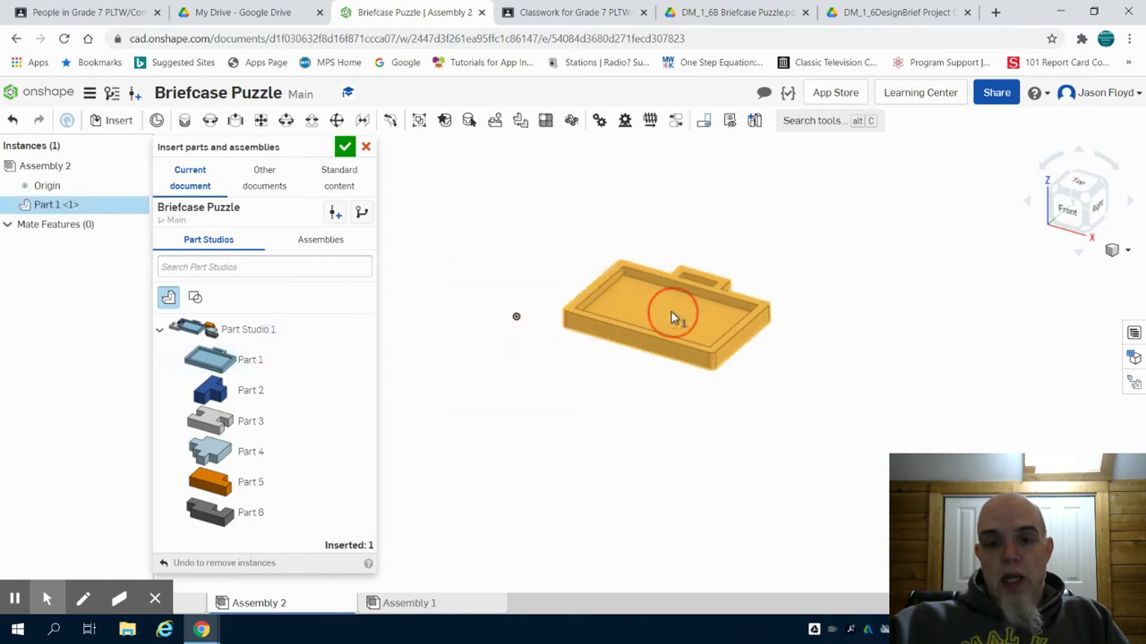
click(347, 150)
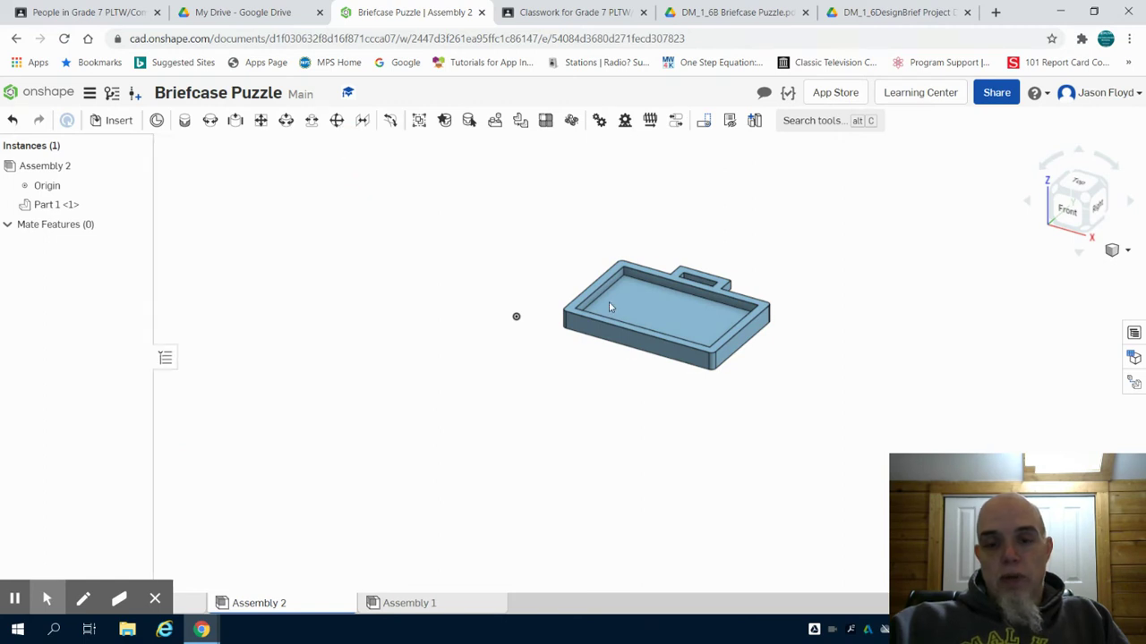
right_click(652, 318)
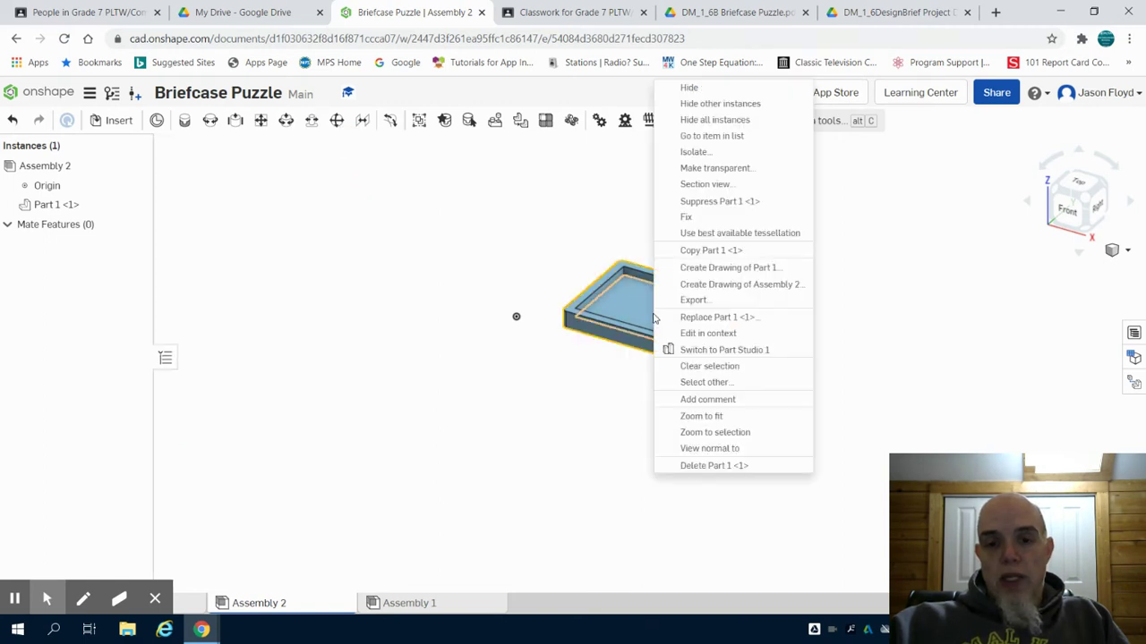
click(724, 217)
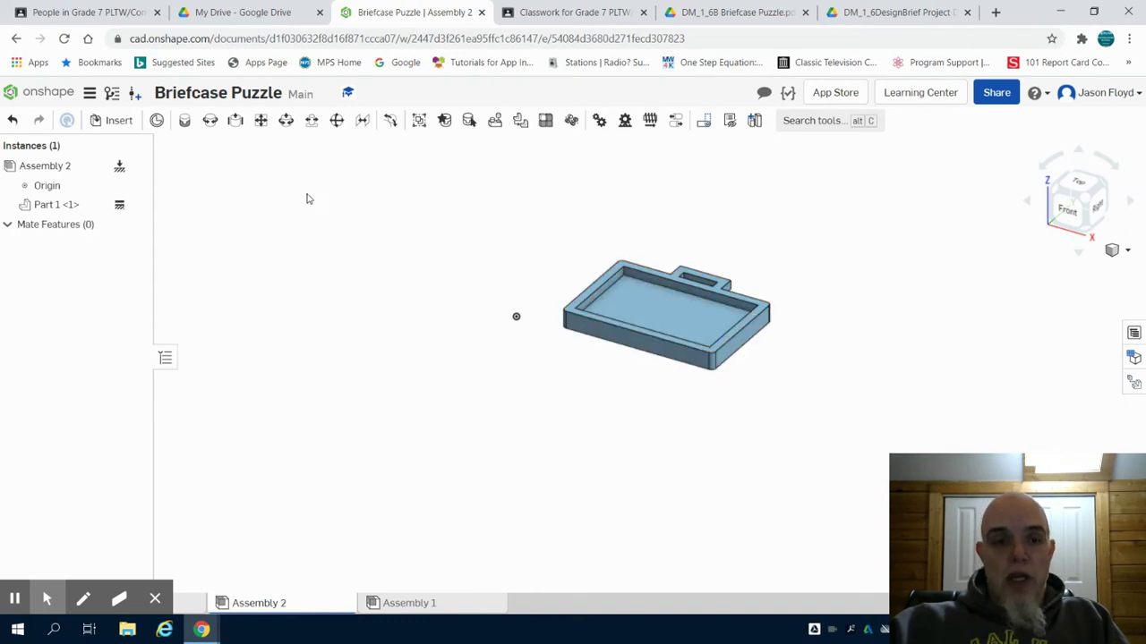
Insert a second instance of Part 1 and place it in front of the fixed briefcase half
click(119, 125)
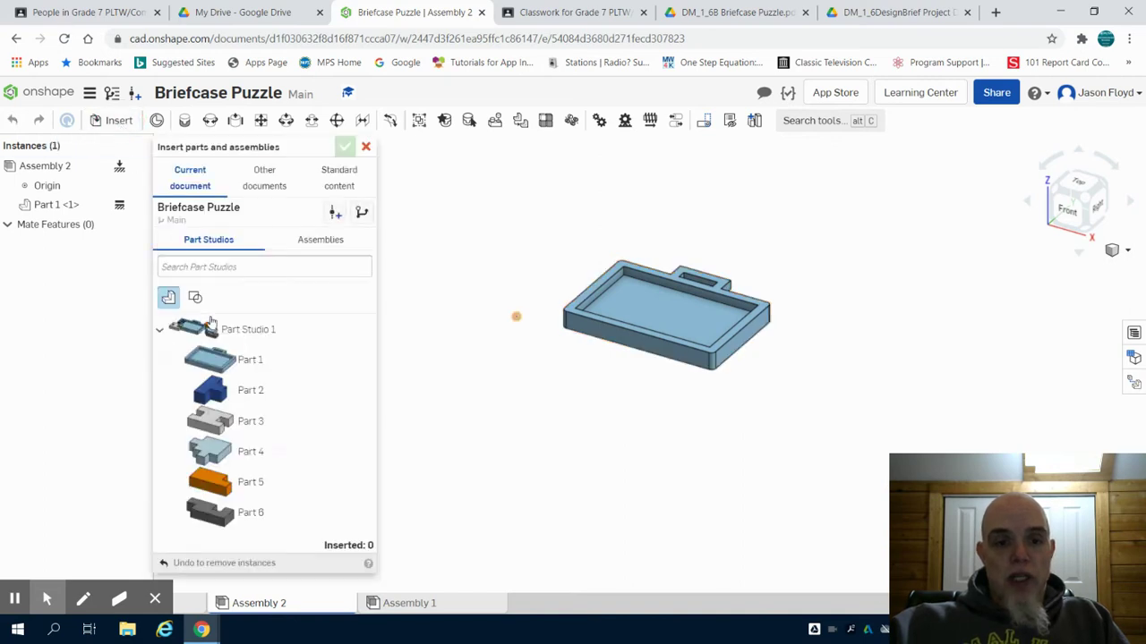
click(211, 359)
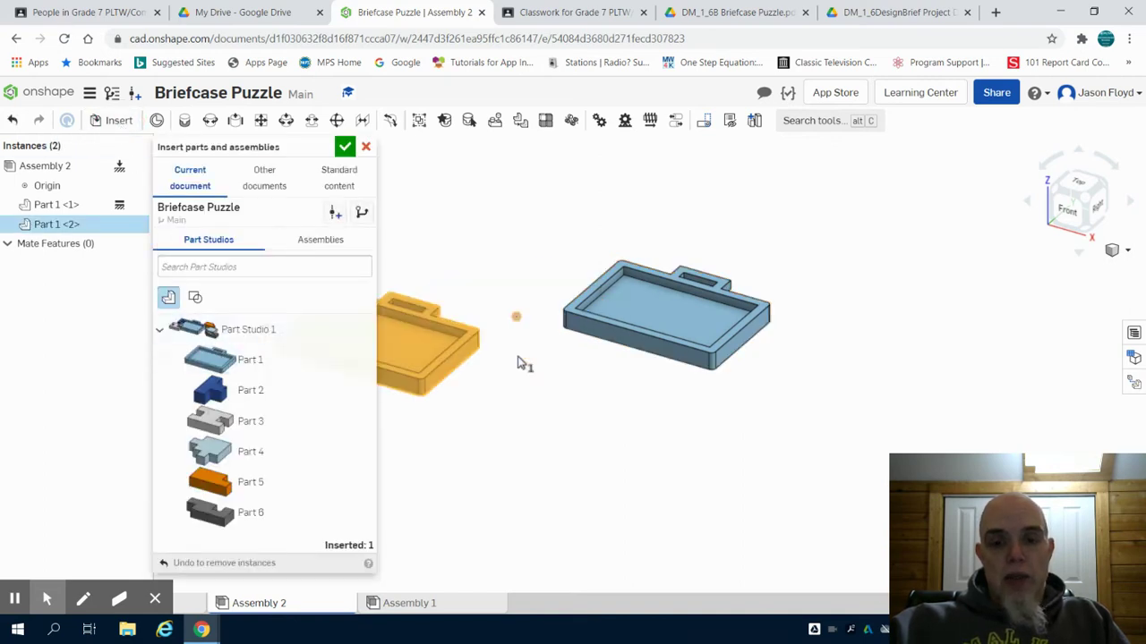
click(487, 406)
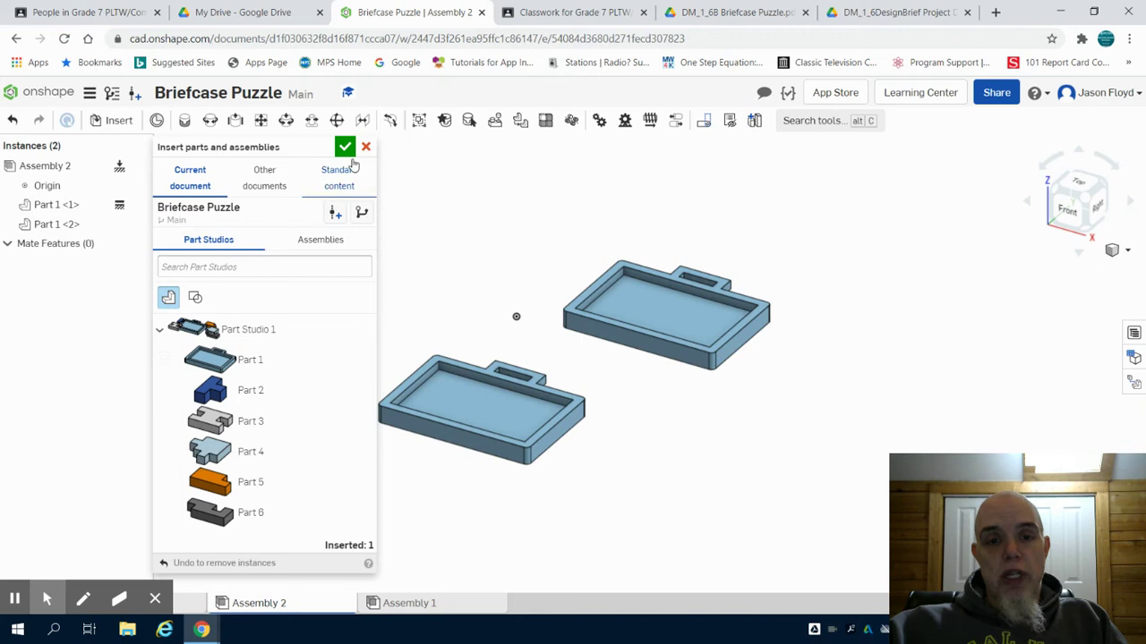
click(350, 145)
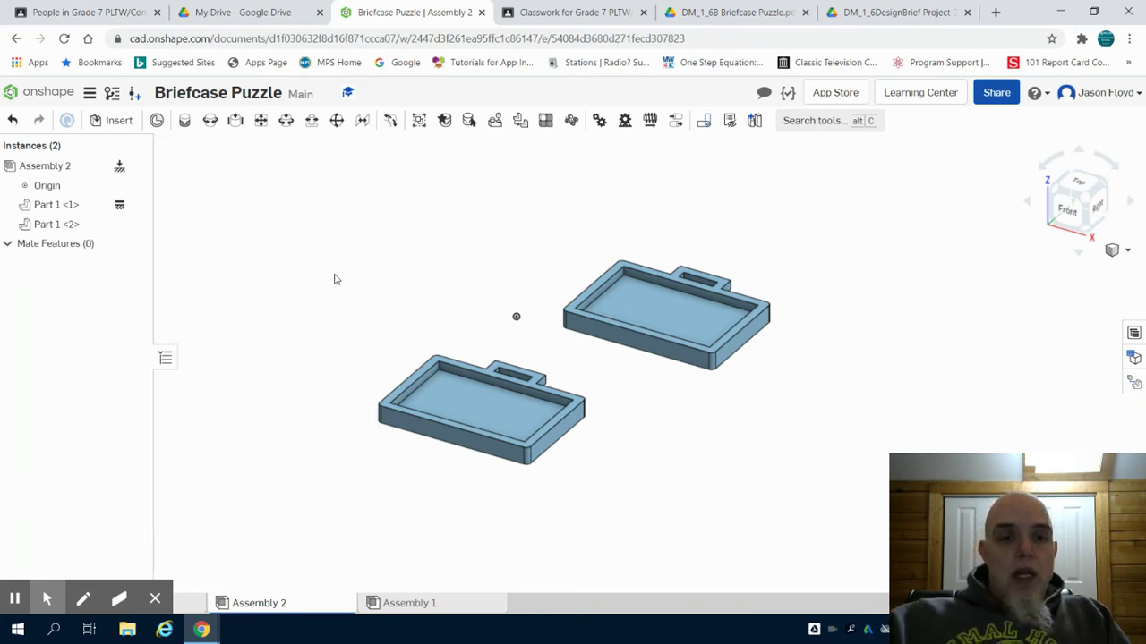
Create a Revolute mate joining the front upper edges of the two Part 1 instances, picking the loose half first
click(215, 125)
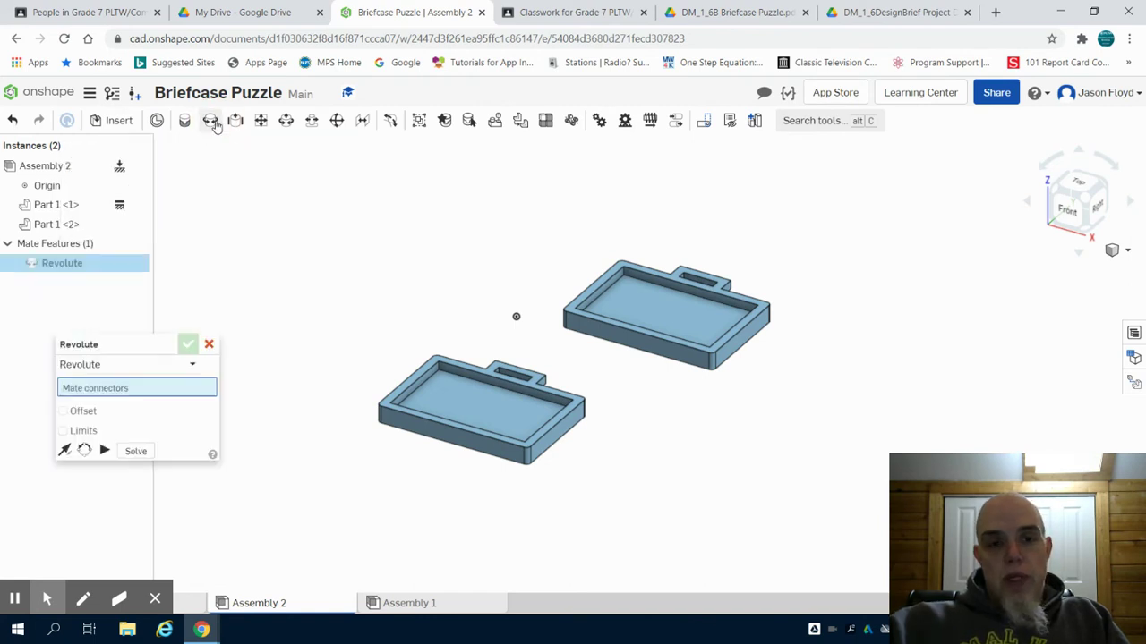
scroll(424, 429, up, 3)
scroll(424, 430, up, 4)
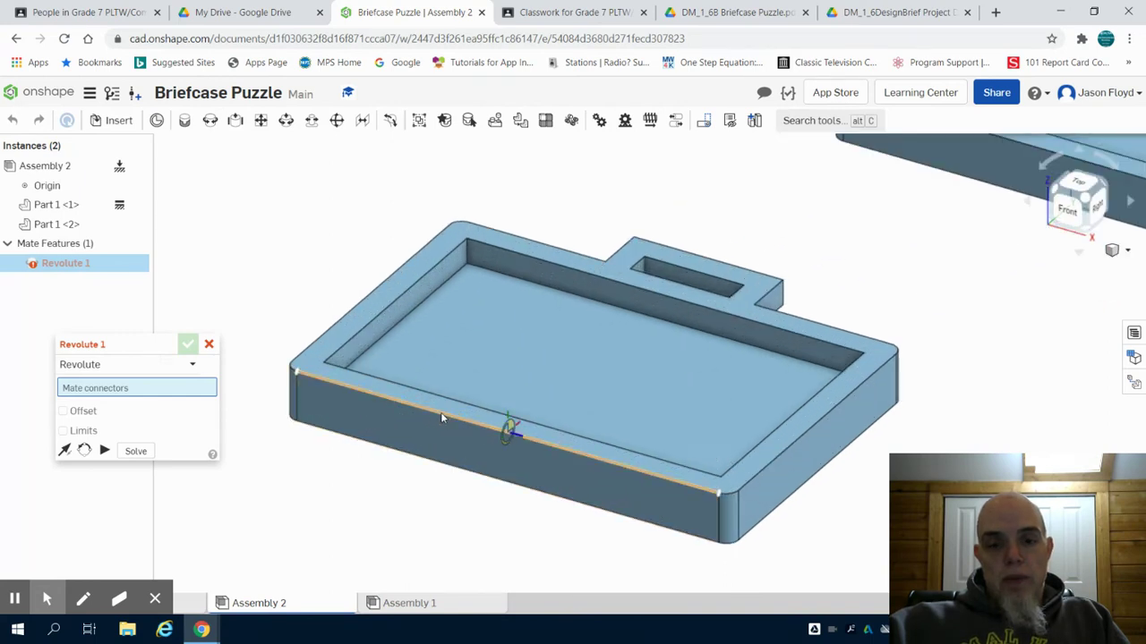
click(440, 411)
scroll(440, 412, down, 3)
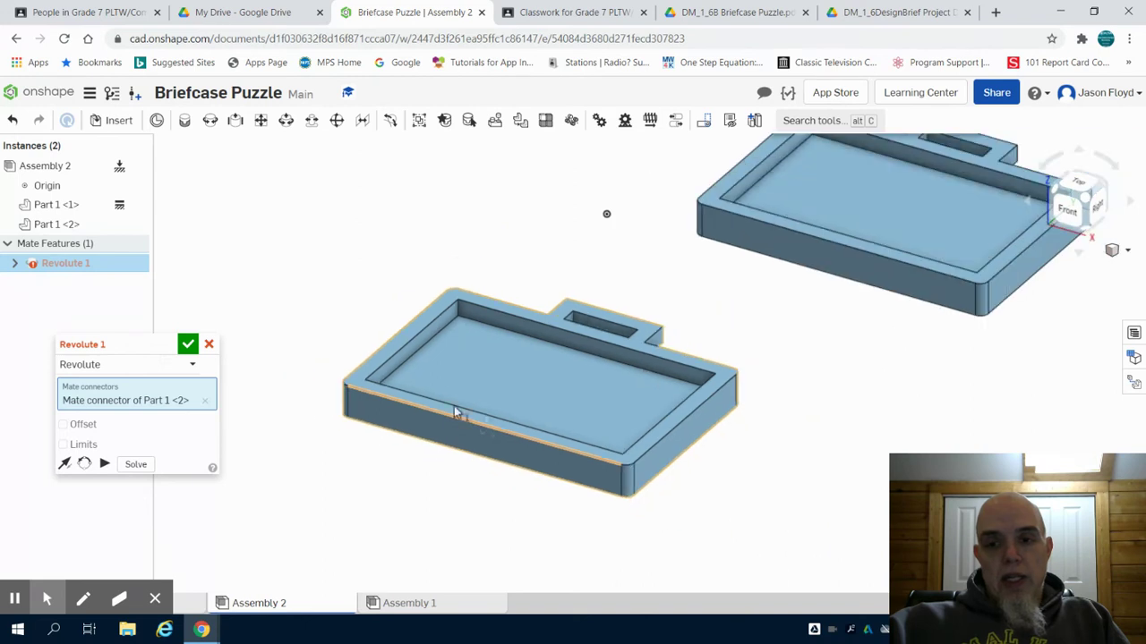
scroll(870, 252, up, 5)
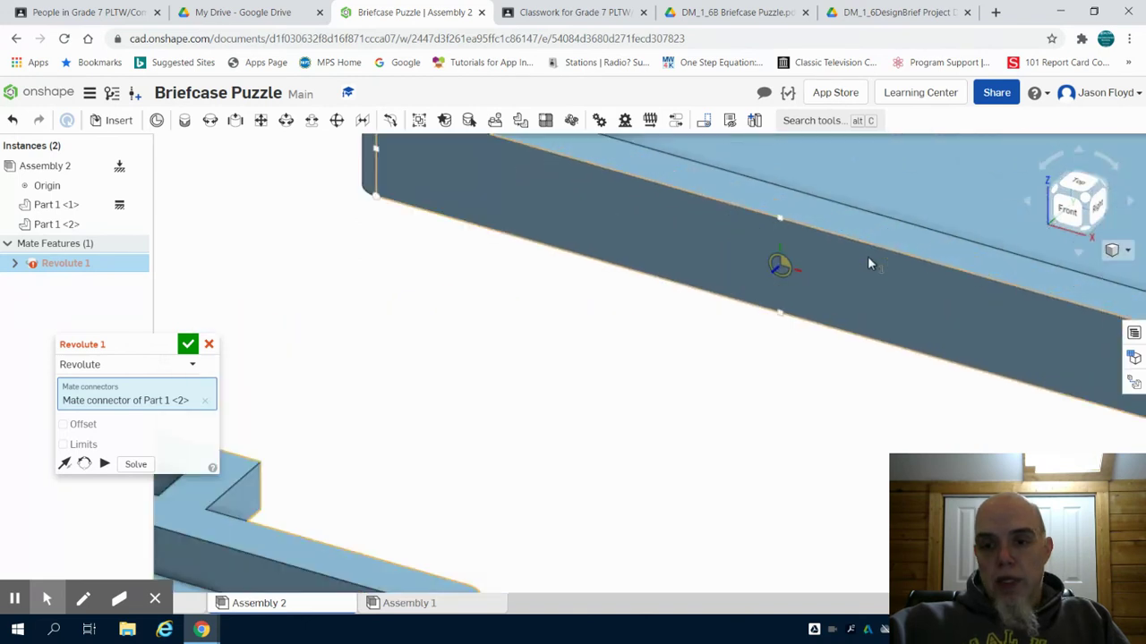
scroll(823, 272, down, 4)
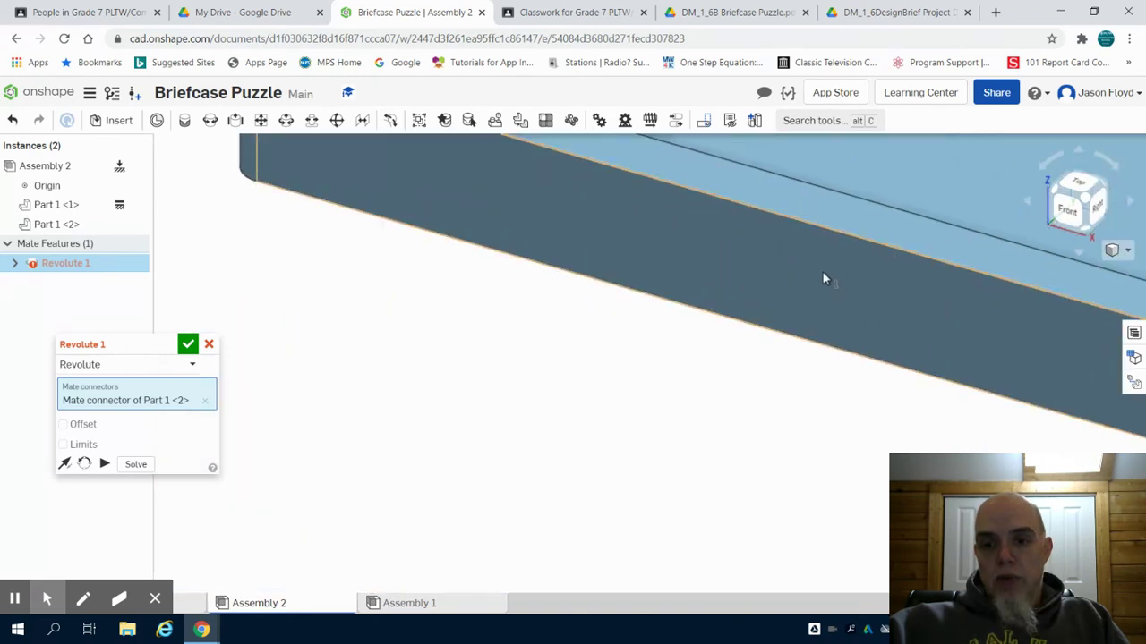
click(813, 286)
scroll(813, 286, down, 3)
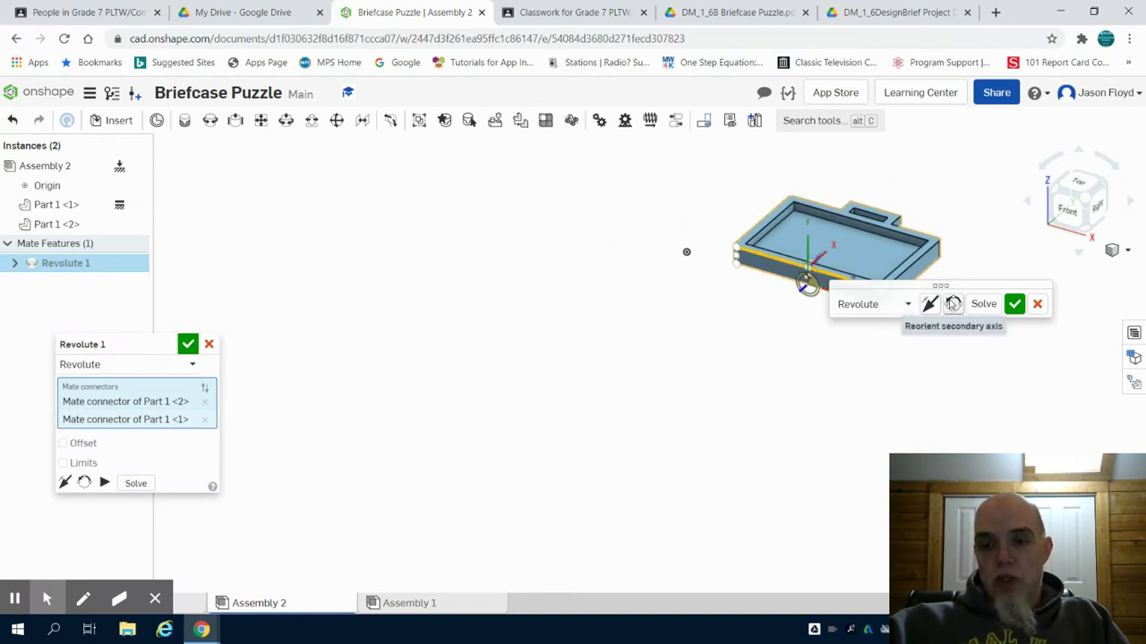
Rotate the Revolute mate's secondary axis two quarter turns and flip its primary axis so both trays face up, and accept the mate
click(952, 304)
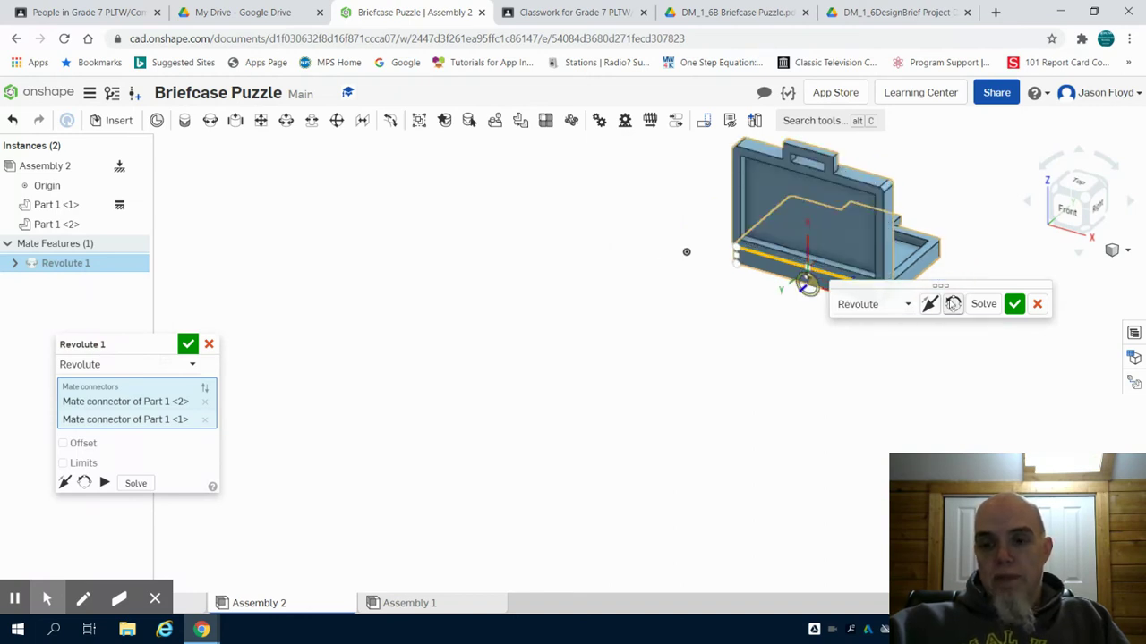
click(954, 305)
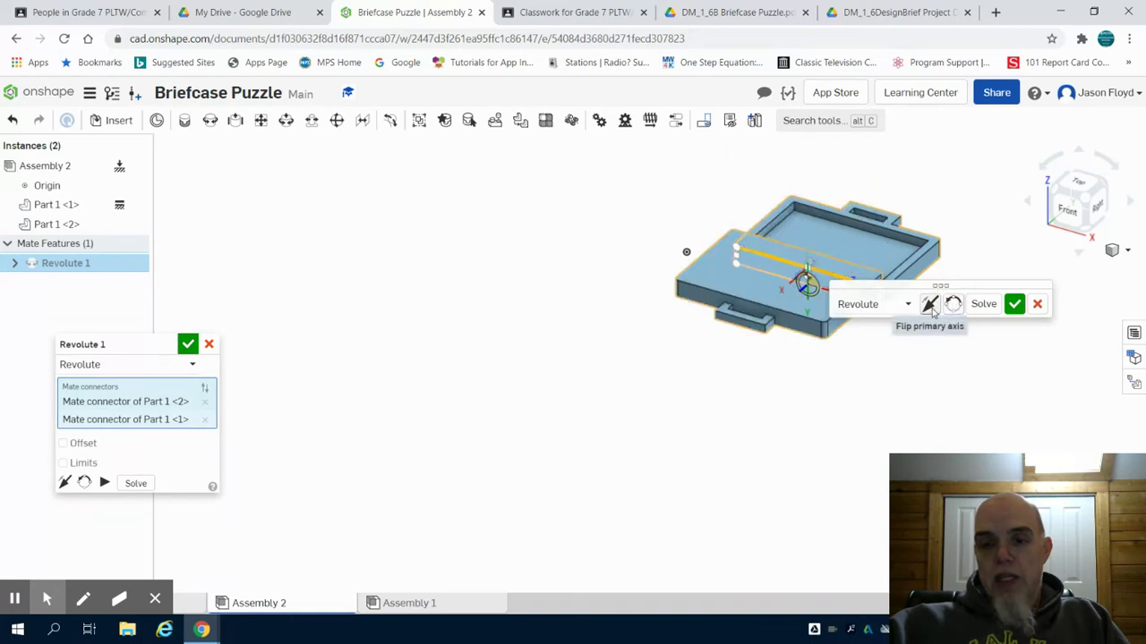
click(930, 304)
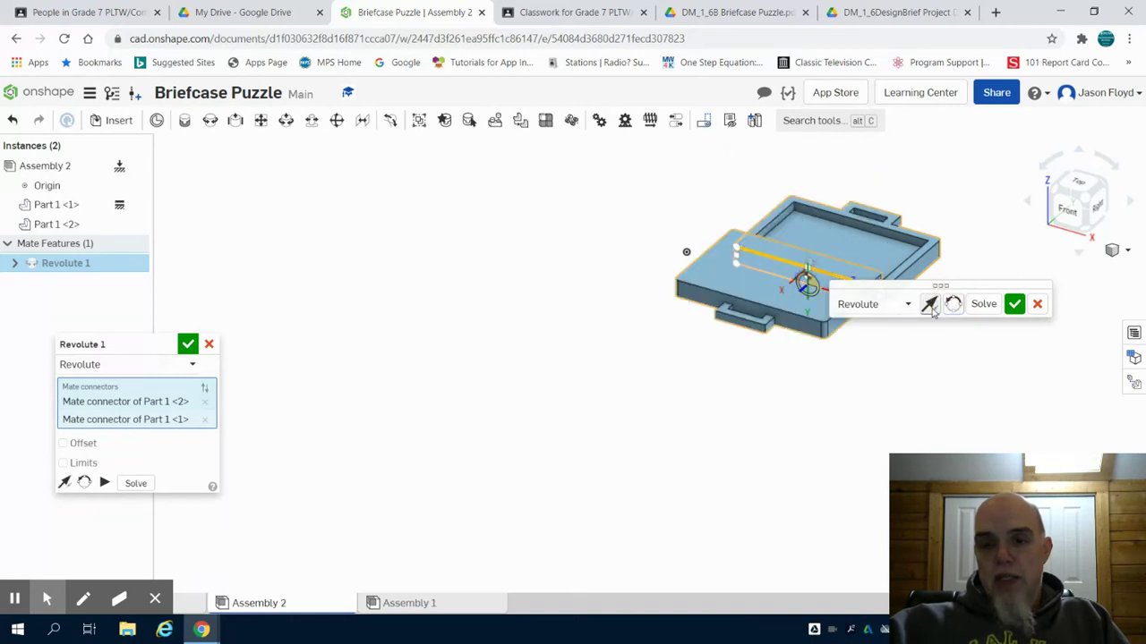
click(1014, 304)
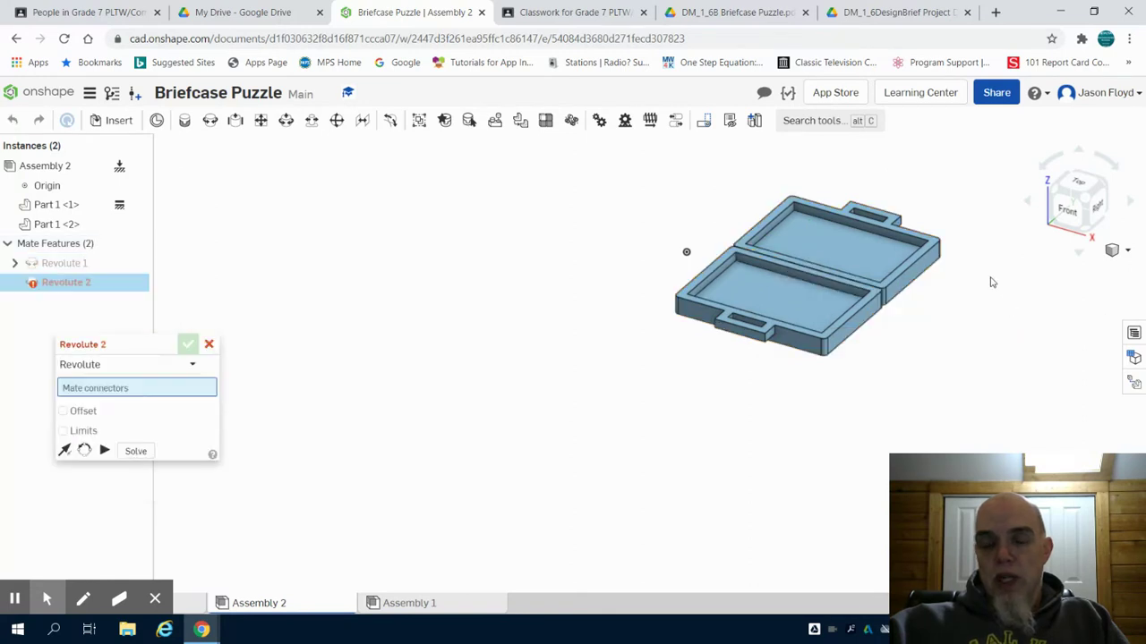
Swing the movable briefcase half around the hinge edge to test its motion
drag(835, 301, 904, 351)
drag(911, 308, 728, 284)
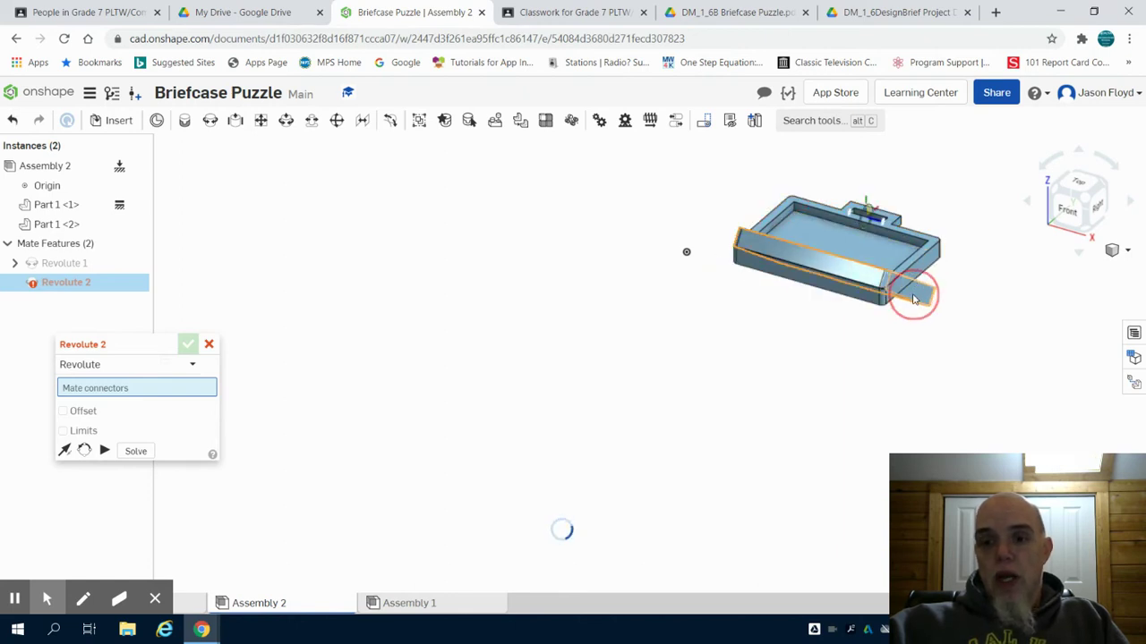
click(862, 362)
Discard the empty second revolute mate, keeping only the hinge mate between the briefcase halves
click(209, 343)
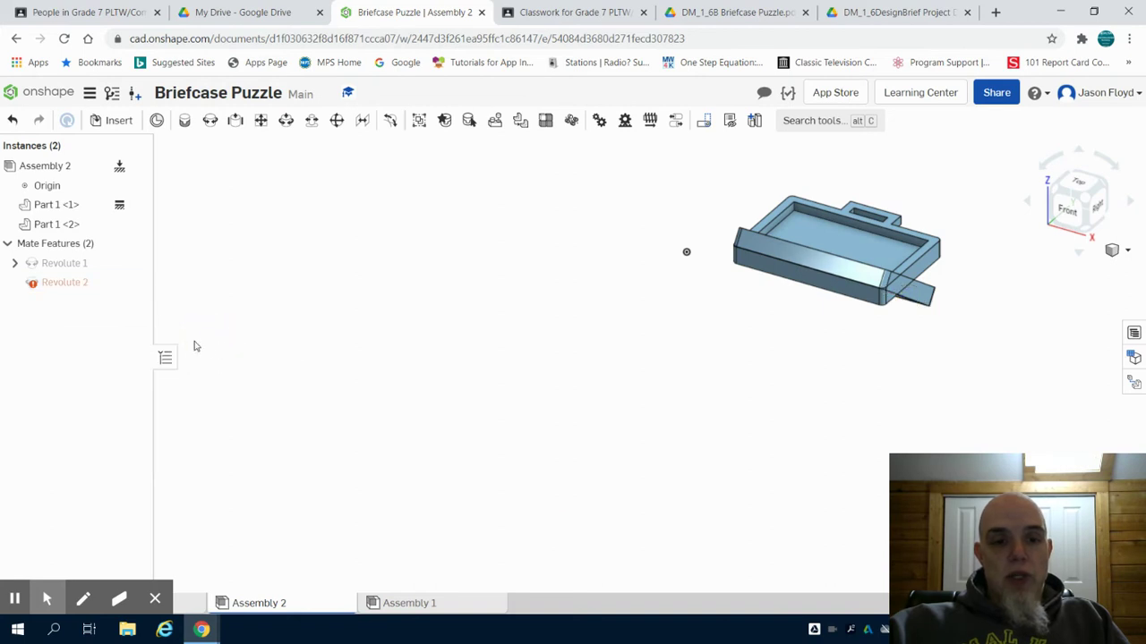
click(64, 282)
key(Delete)
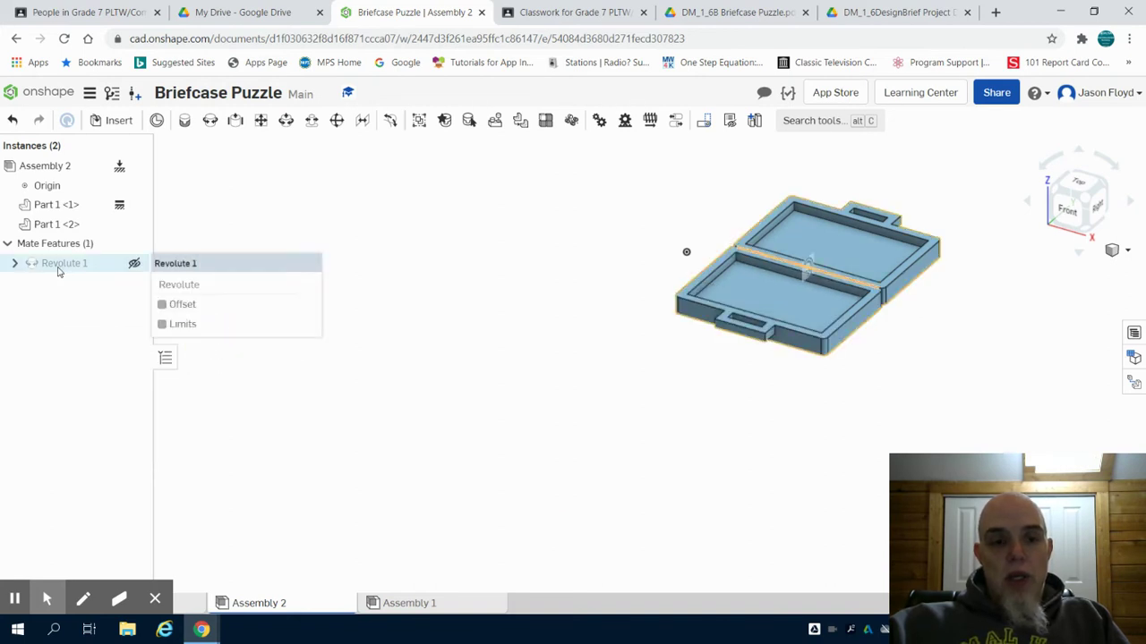
Review the hinge mate's settings without changing them, and check the hand-drawn puzzle layout 4.jpg in Google Drive before returning to Onshape
double_click(57, 270)
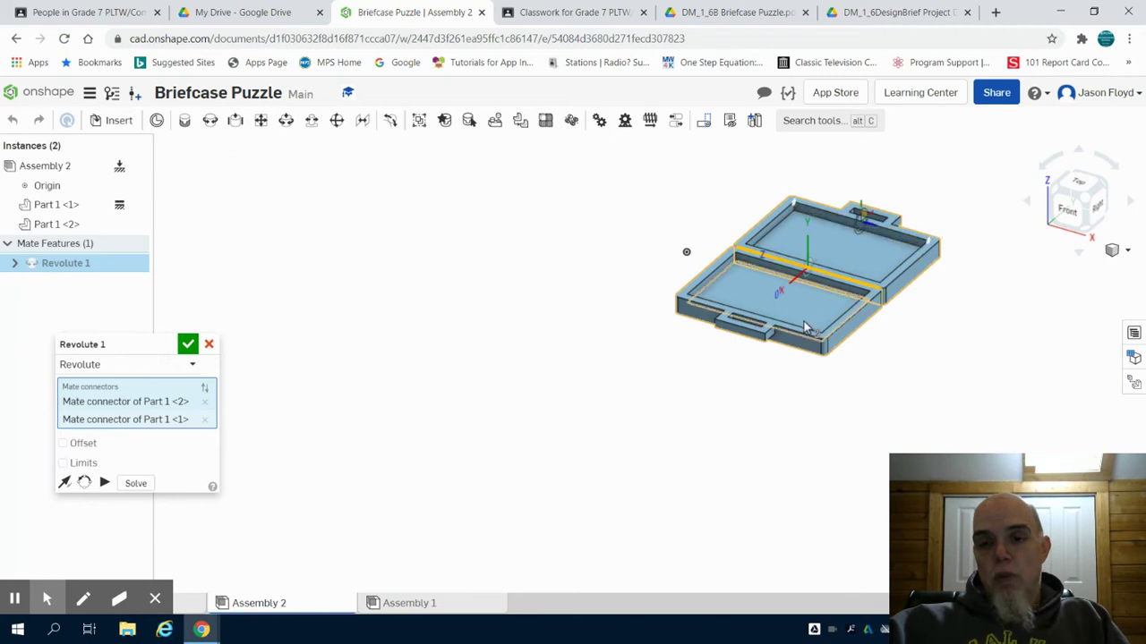
click(209, 346)
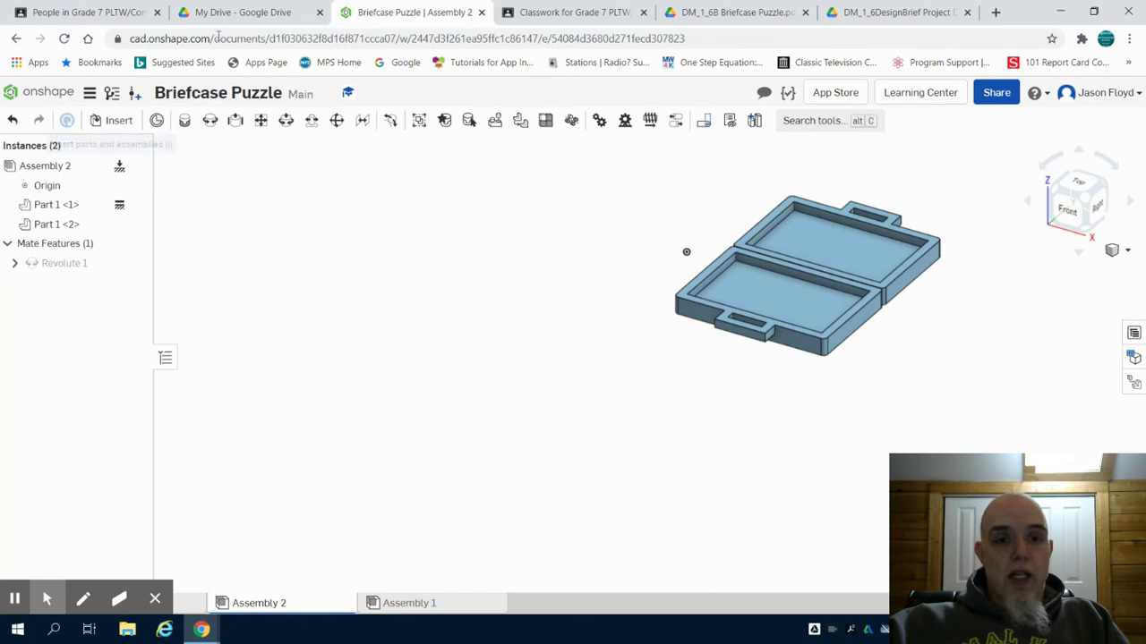
click(242, 14)
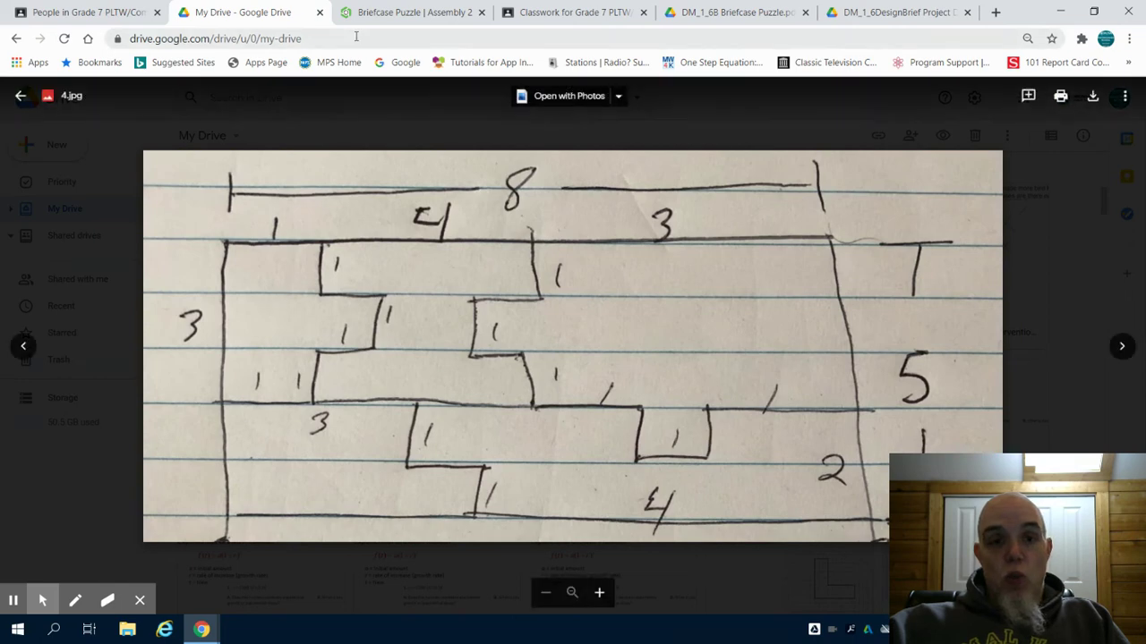
click(394, 13)
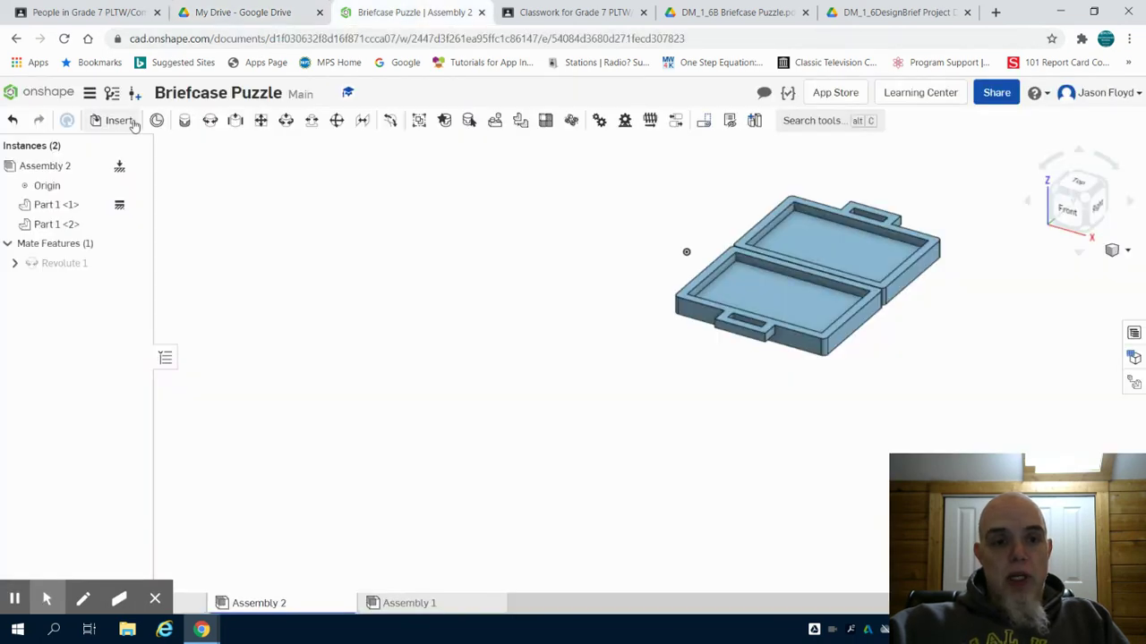
Insert the blue puzzle piece Part 2 and place it beside the open briefcase
click(118, 122)
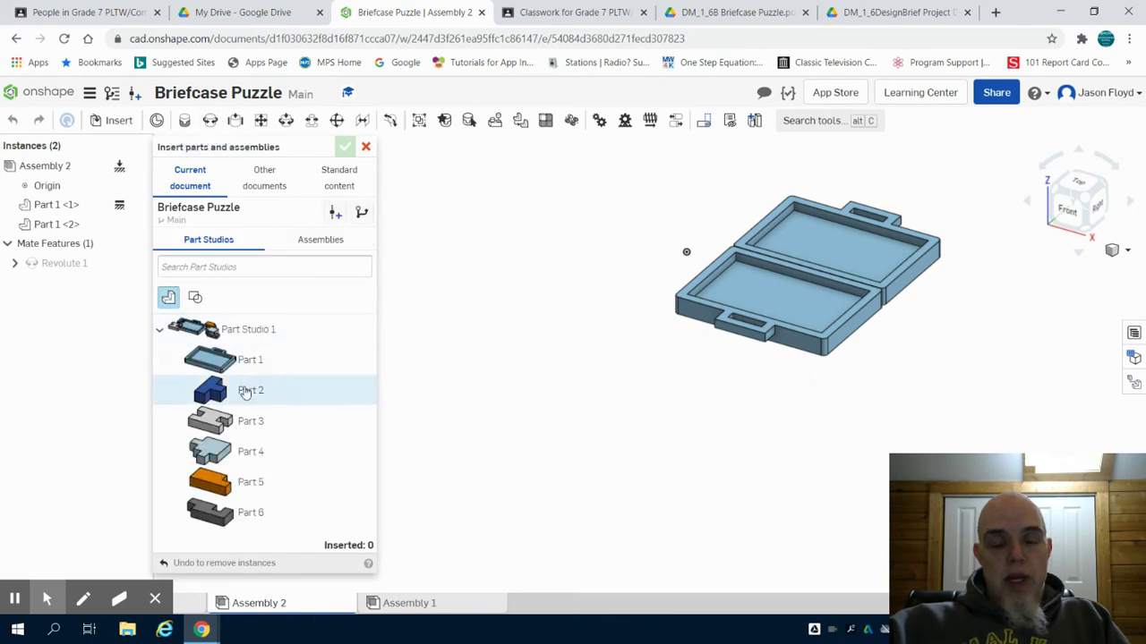
click(246, 392)
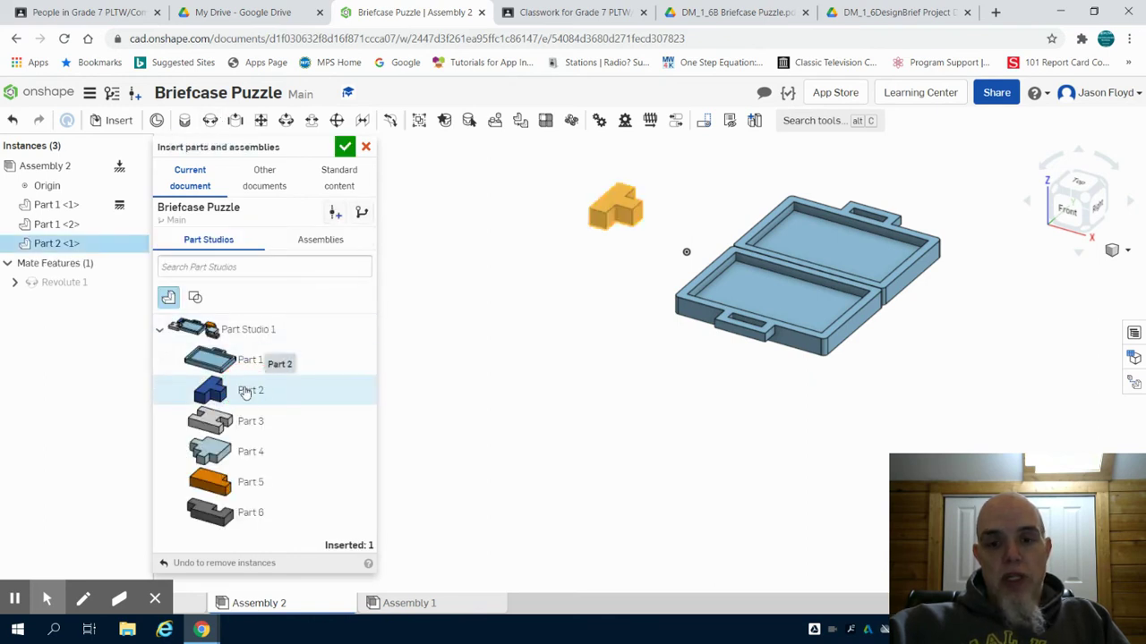
click(587, 256)
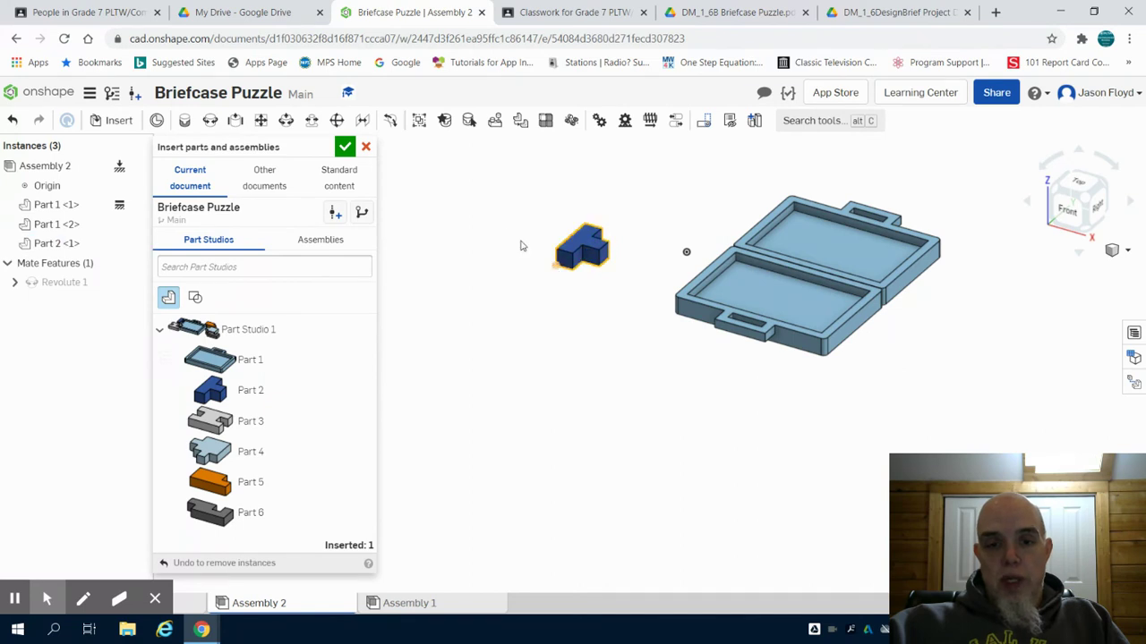
click(345, 148)
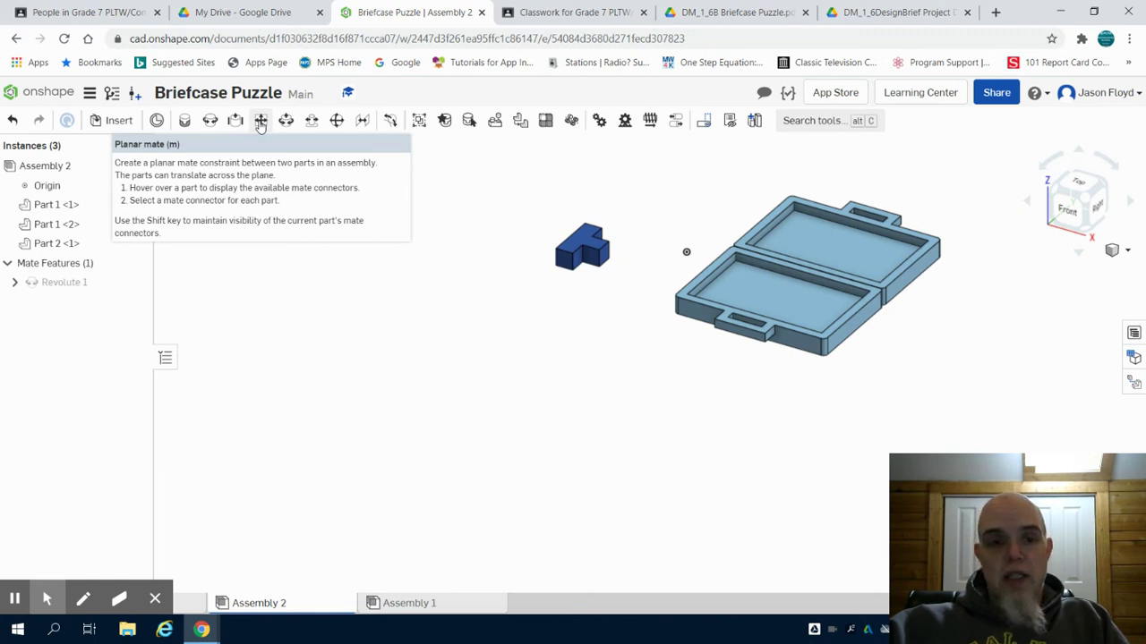
Fasten a bottom corner of the blue Part 2 to the inner floor corner of the fixed briefcase half with a Fastened mate
click(183, 122)
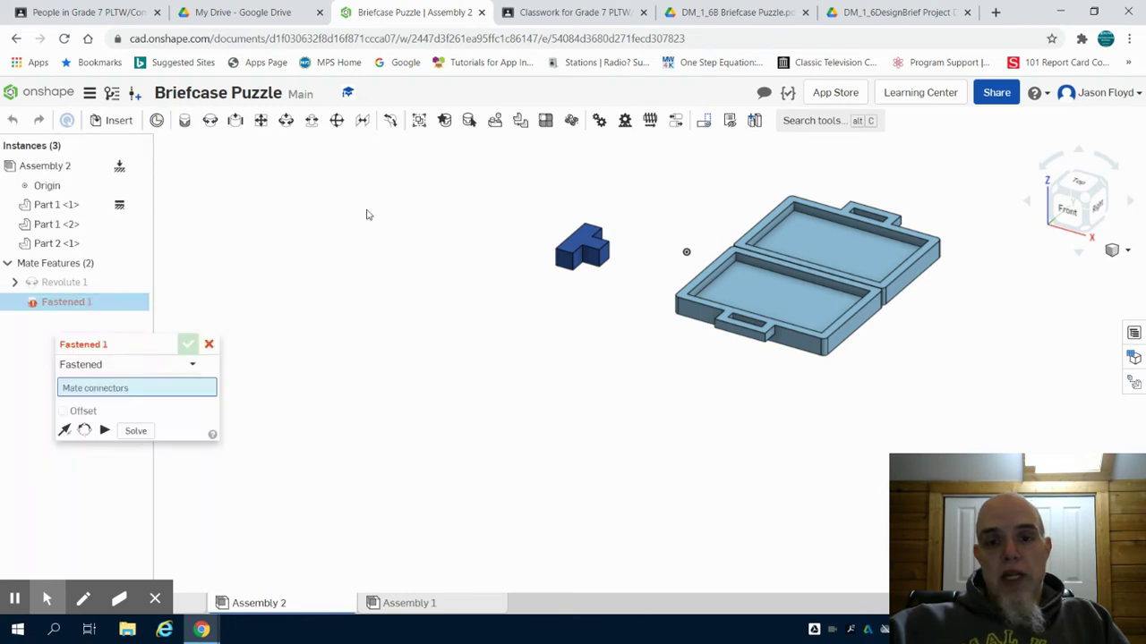
right_drag(501, 207, 497, 216)
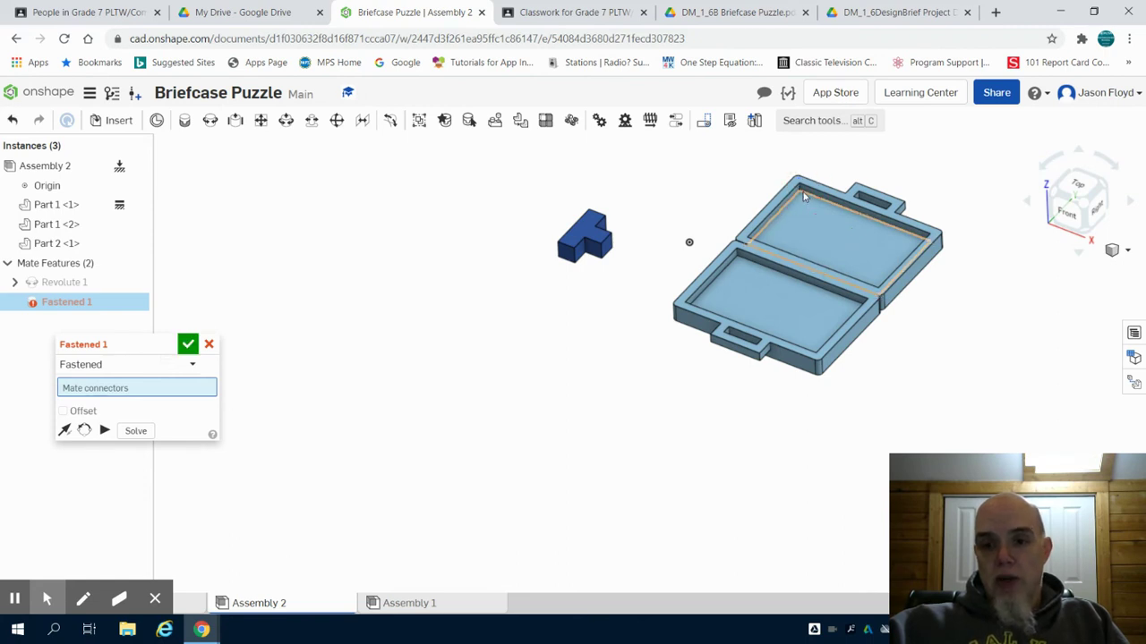
click(801, 193)
right_drag(657, 200, 553, 188)
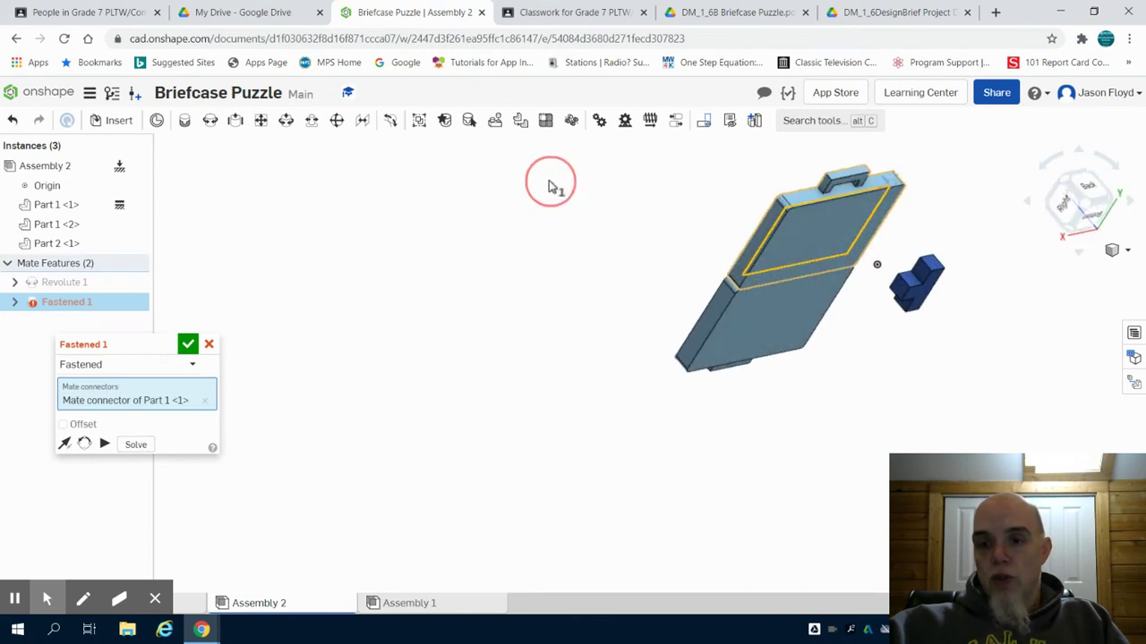
scroll(941, 276, up, 3)
scroll(942, 276, up, 3)
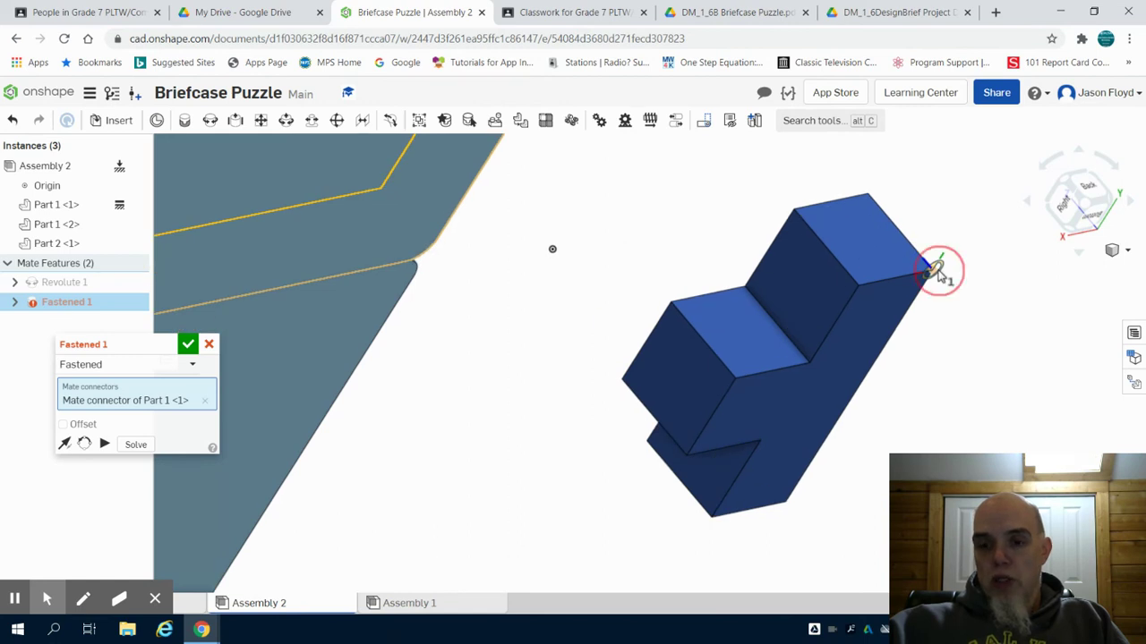
click(938, 271)
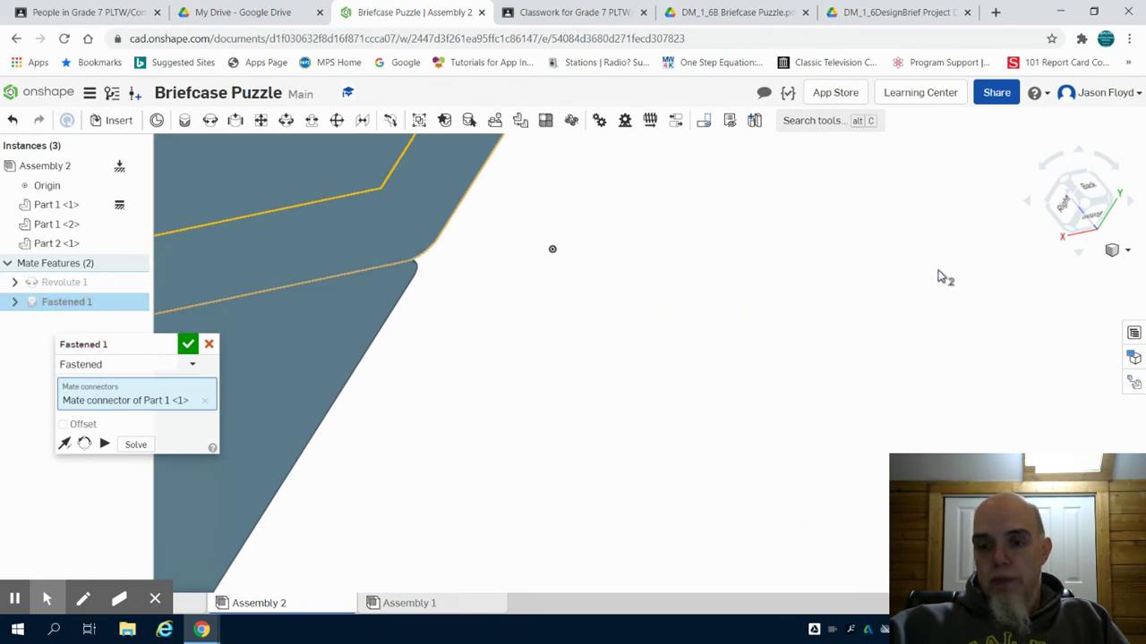
click(1063, 186)
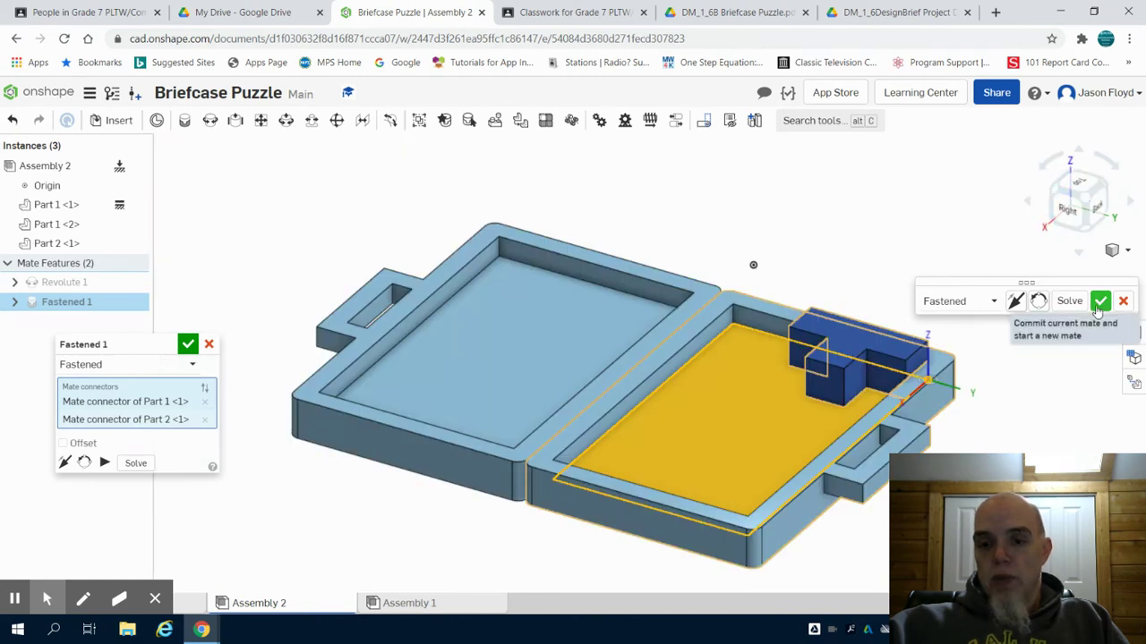
scroll(1007, 370, down, 3)
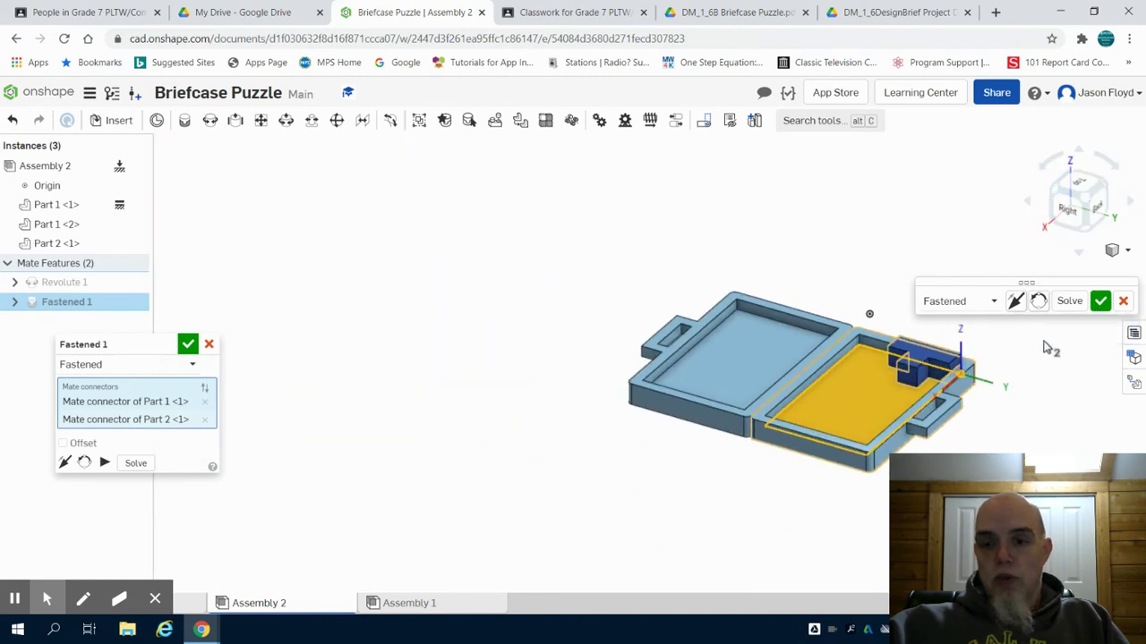
click(1099, 302)
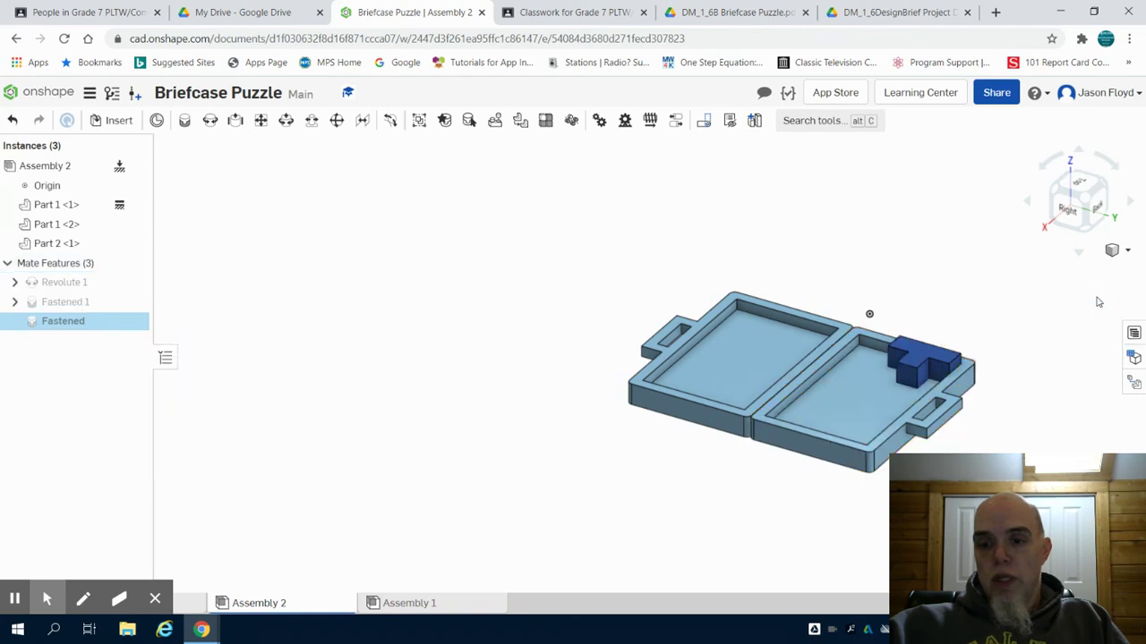
Check the hand-drawn puzzle layout 4.jpg in Google Drive, return to Onshape and discard the empty new Fastened mate
click(1054, 196)
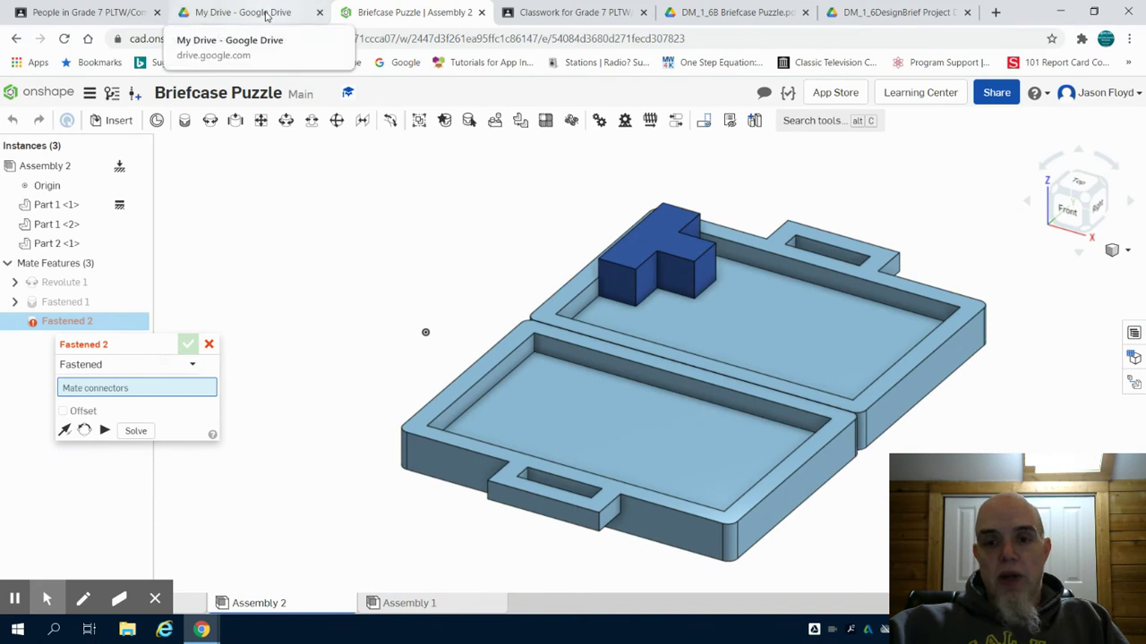
click(264, 14)
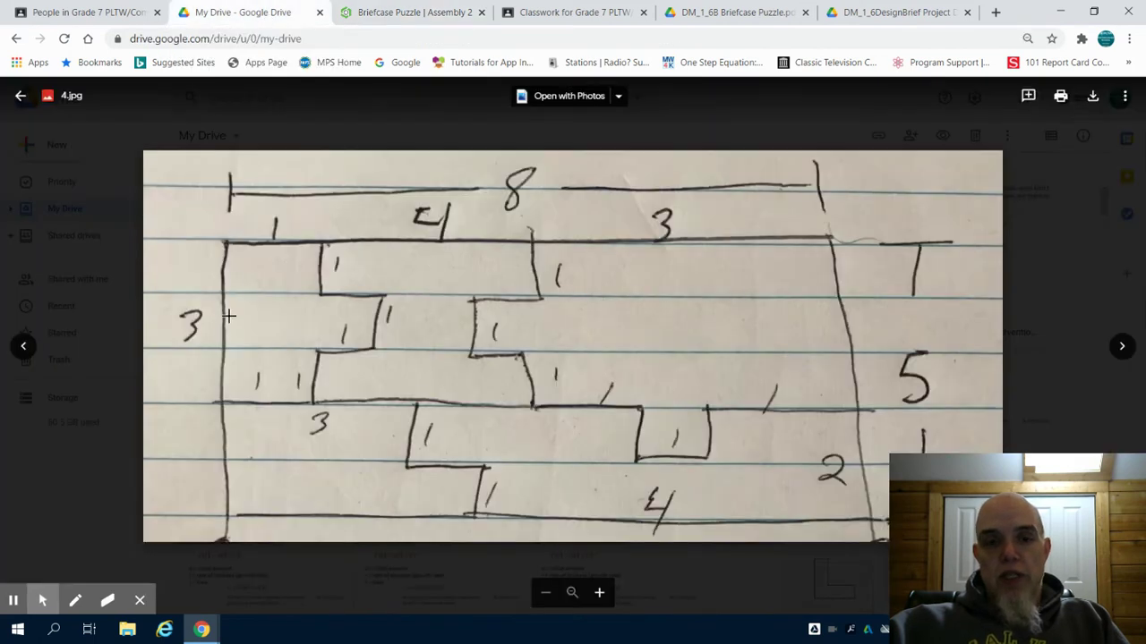
click(388, 14)
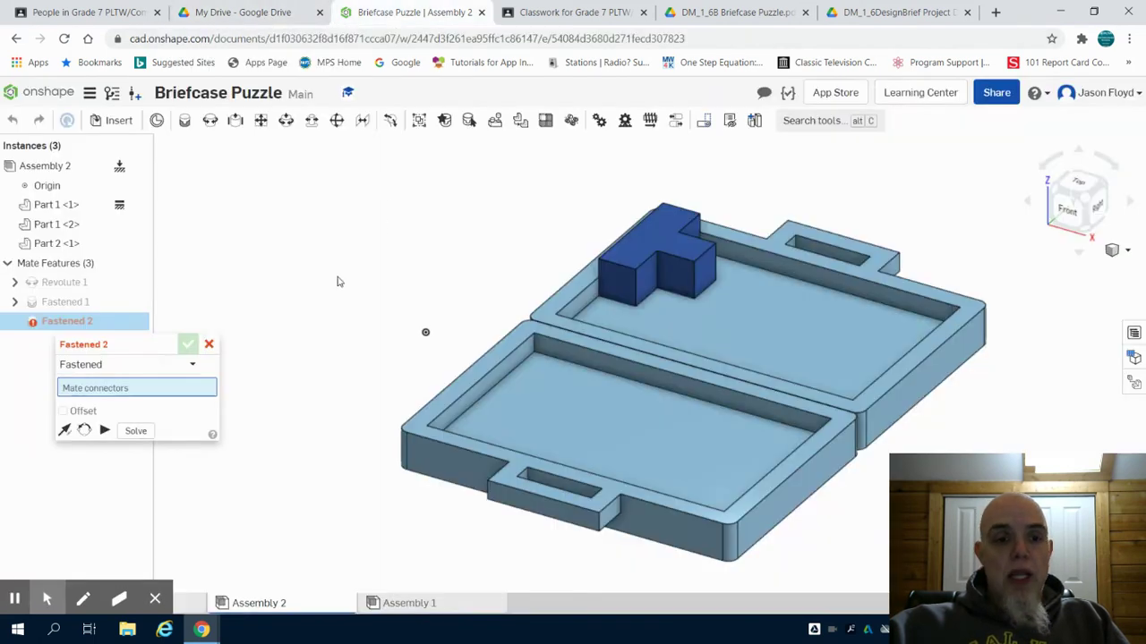
click(209, 345)
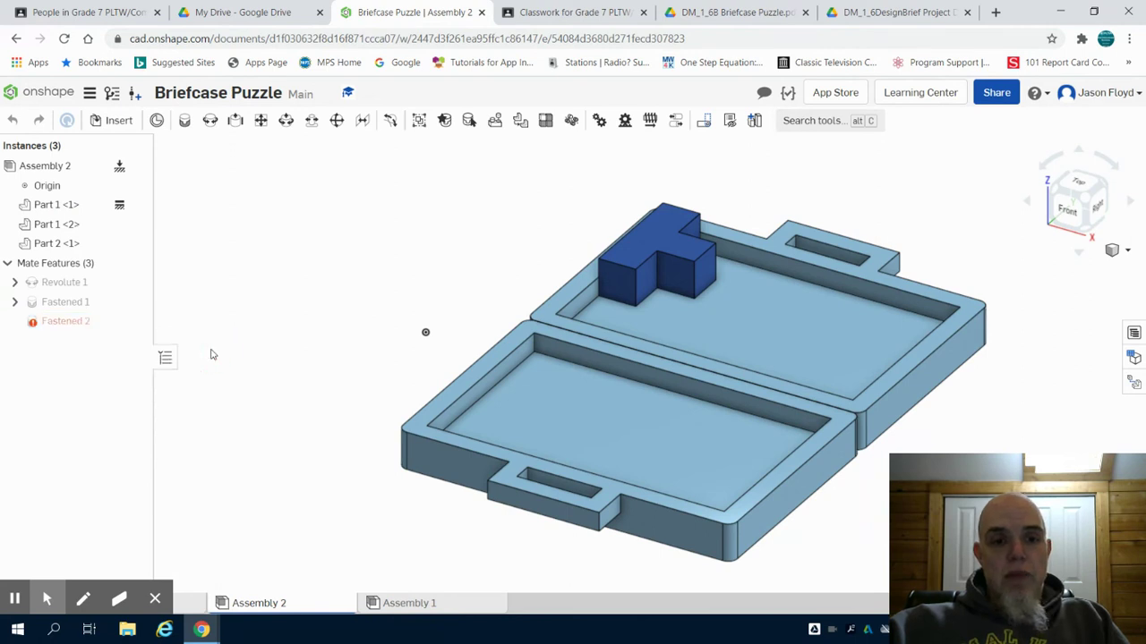
Insert the grey puzzle piece Part 3 and place it beside the open briefcase
click(120, 124)
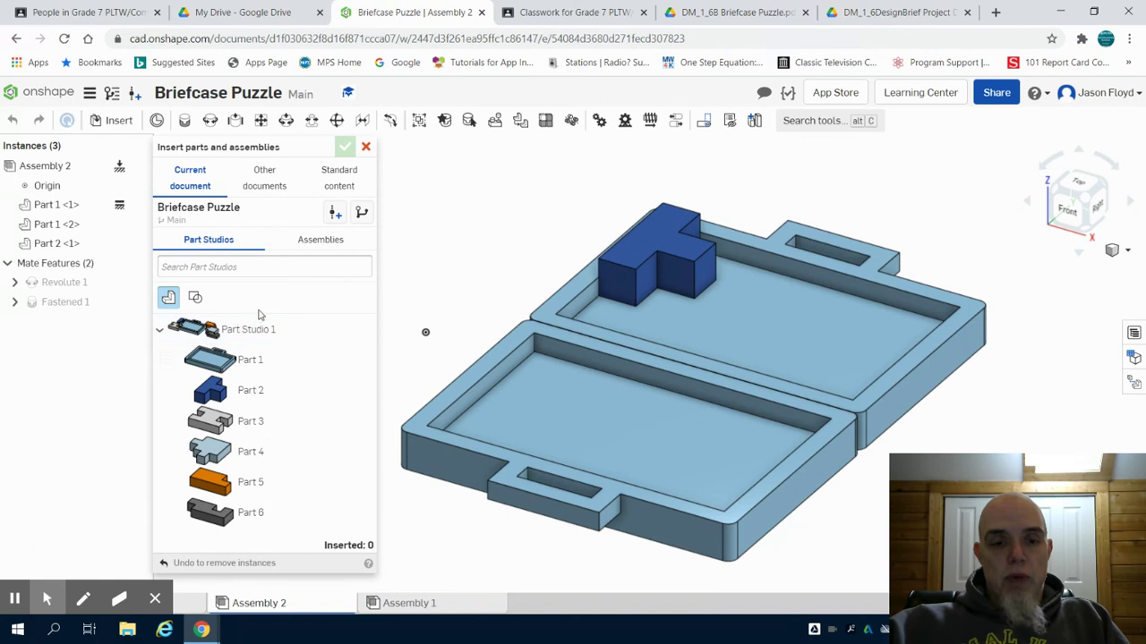
click(257, 421)
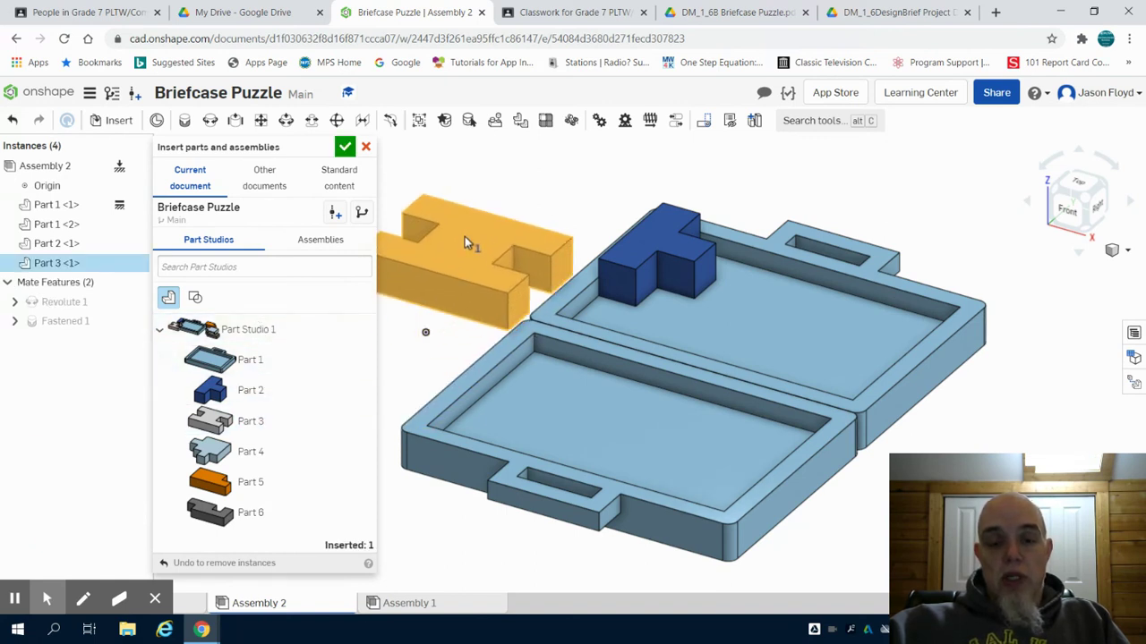
click(465, 237)
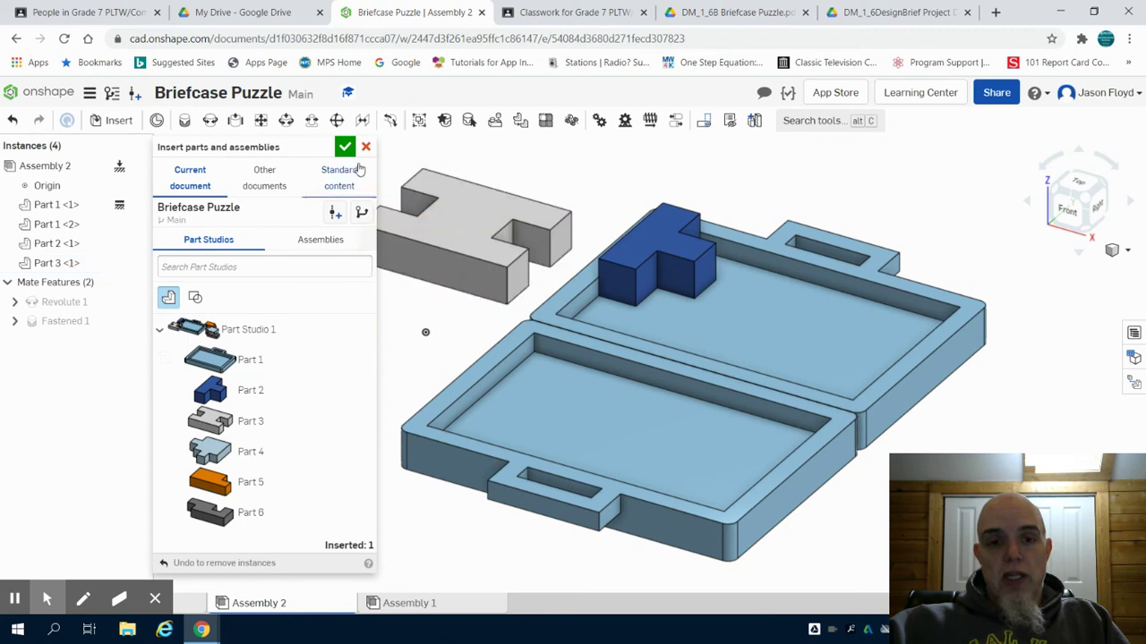
click(345, 147)
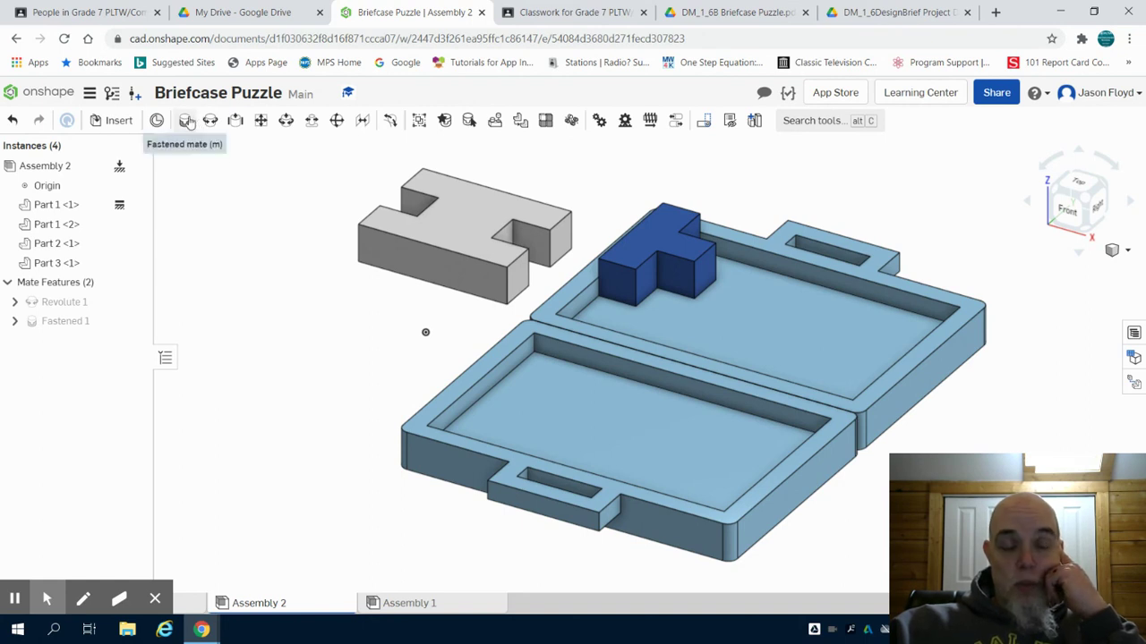
Fasten the inner notch face of the grey Part 3 to the end face of Part 2's protruding tab, leaving no extra mate
click(186, 121)
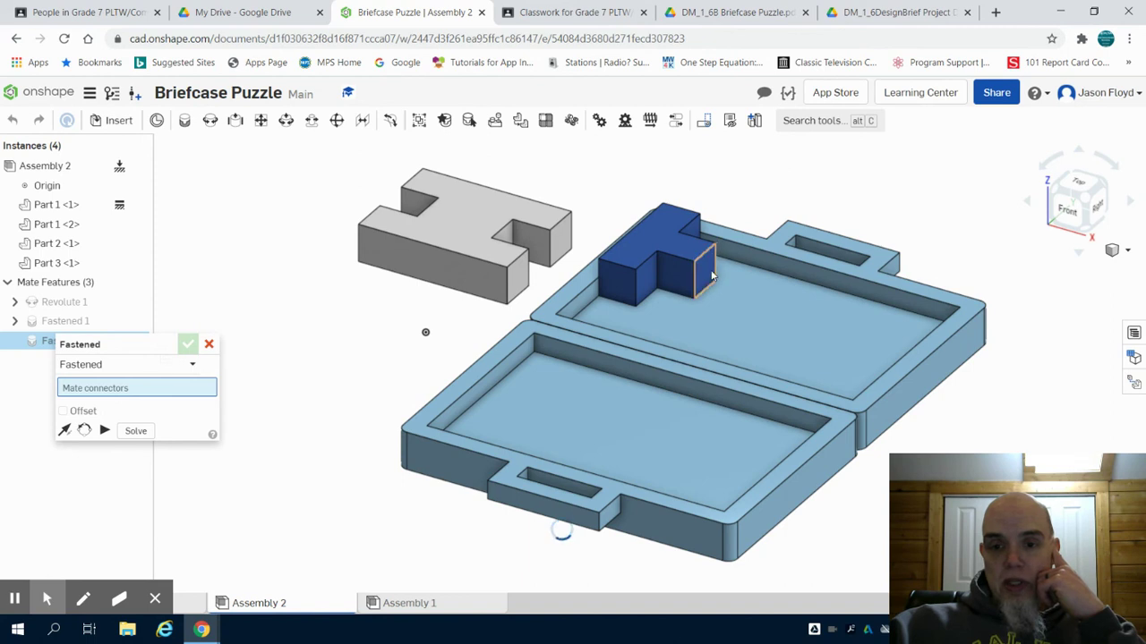
scroll(709, 276, up, 4)
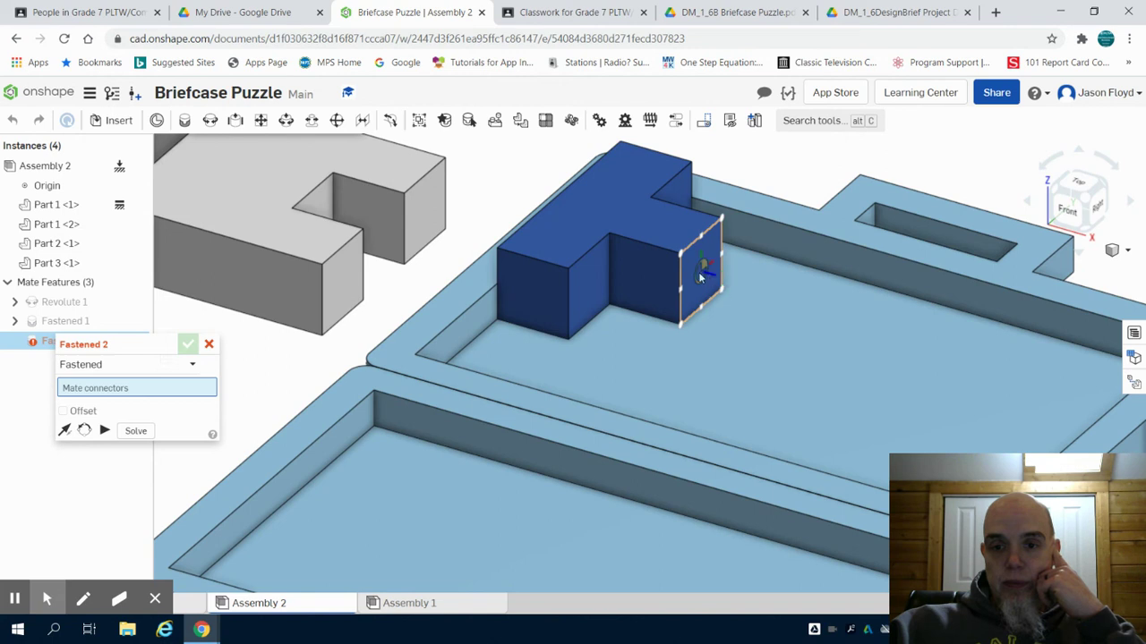
scroll(433, 287, down, 5)
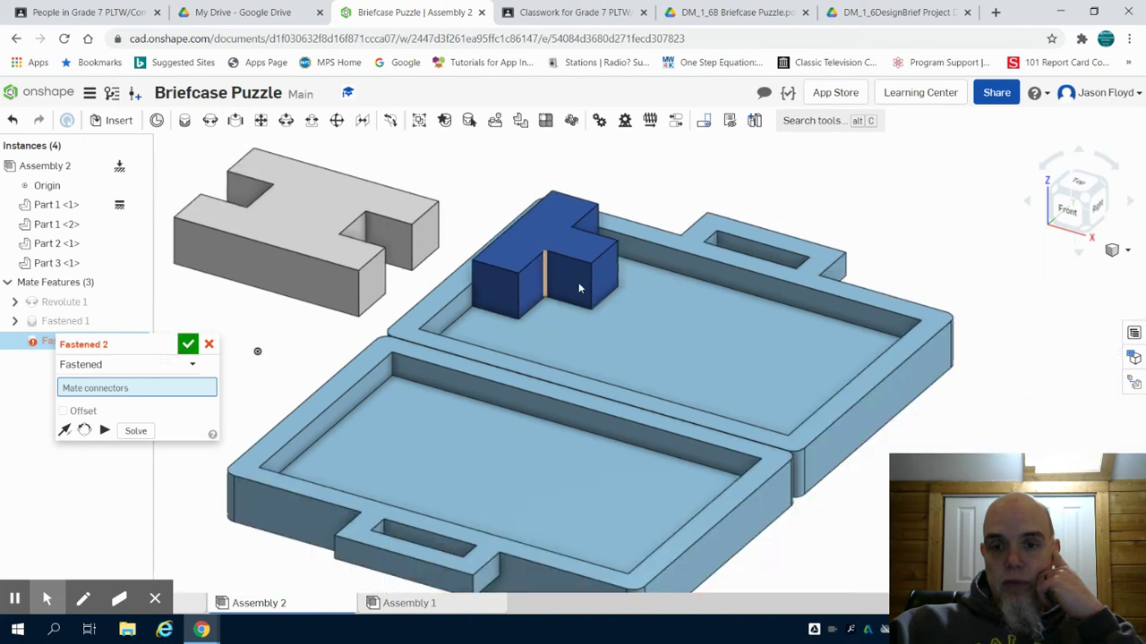
click(604, 281)
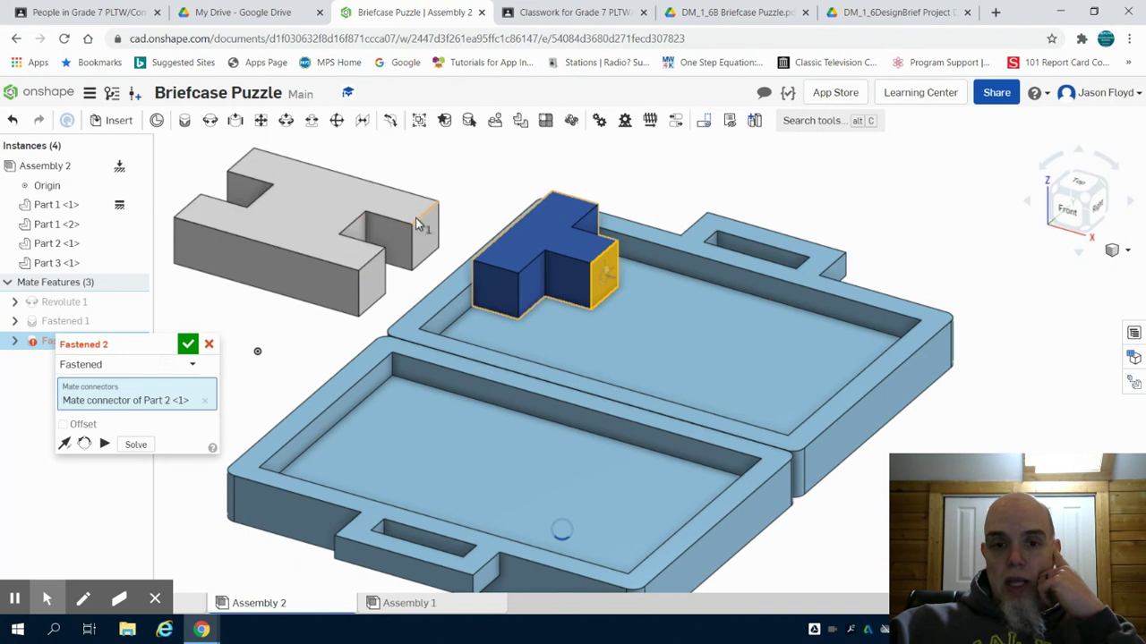
right_drag(880, 231, 990, 235)
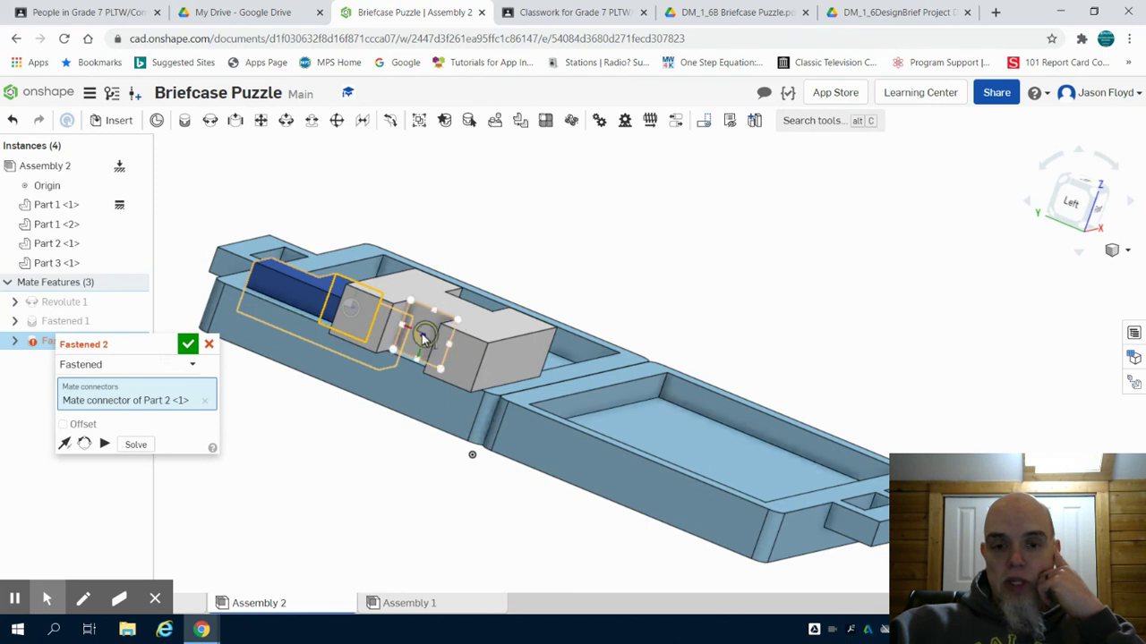
click(424, 336)
click(616, 363)
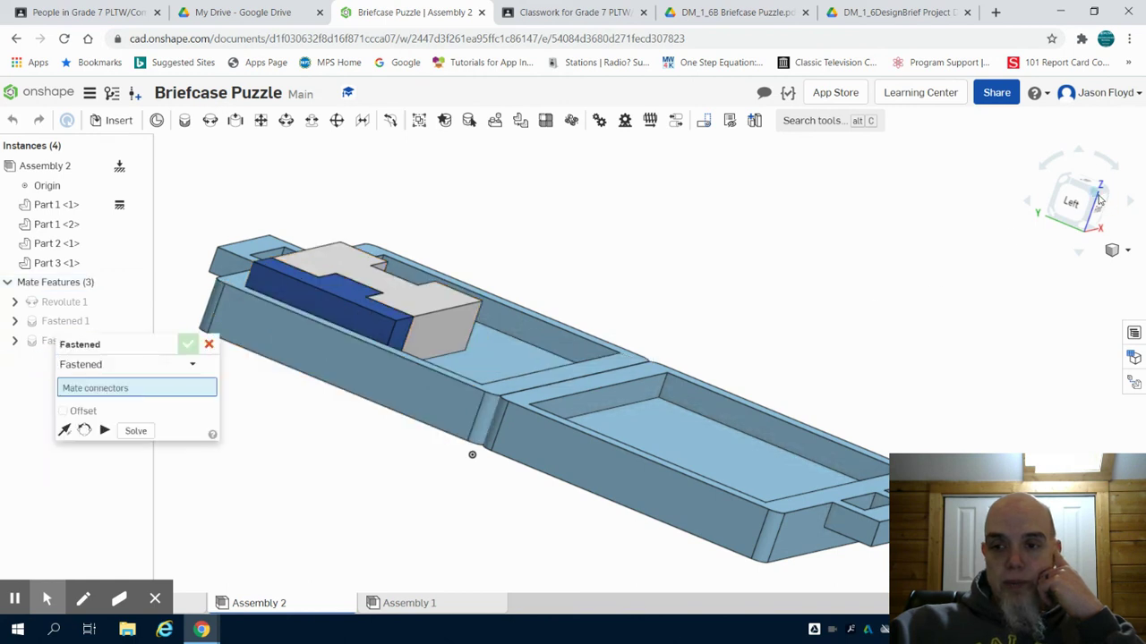
click(1104, 203)
right_drag(979, 202, 949, 239)
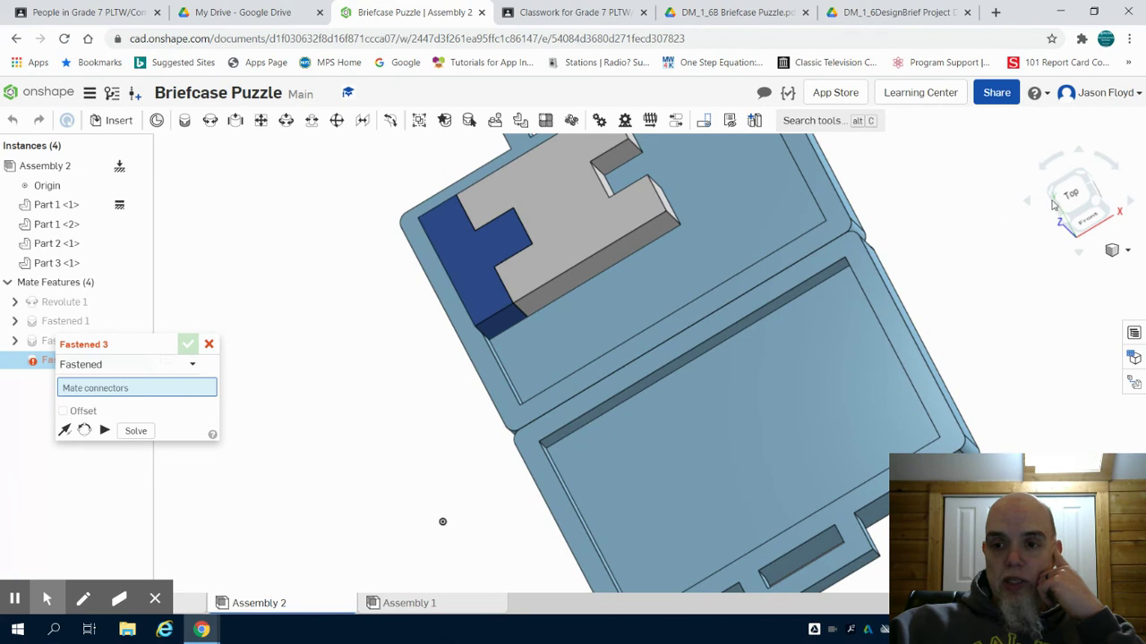
scroll(921, 224, up, 3)
scroll(859, 183, down, 6)
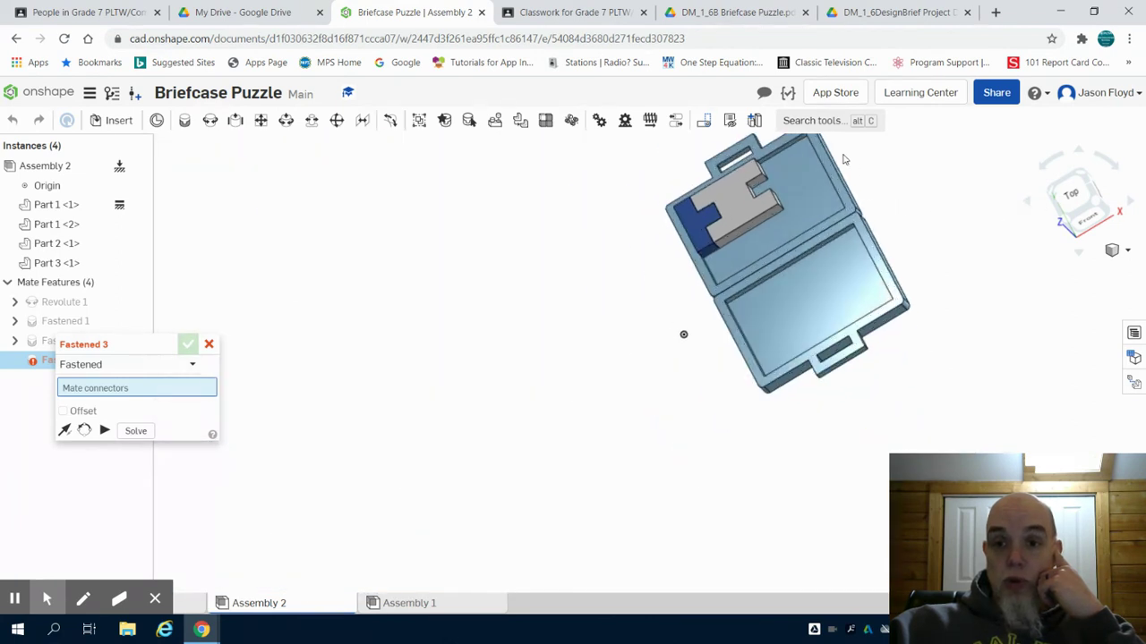
scroll(841, 160, up, 3)
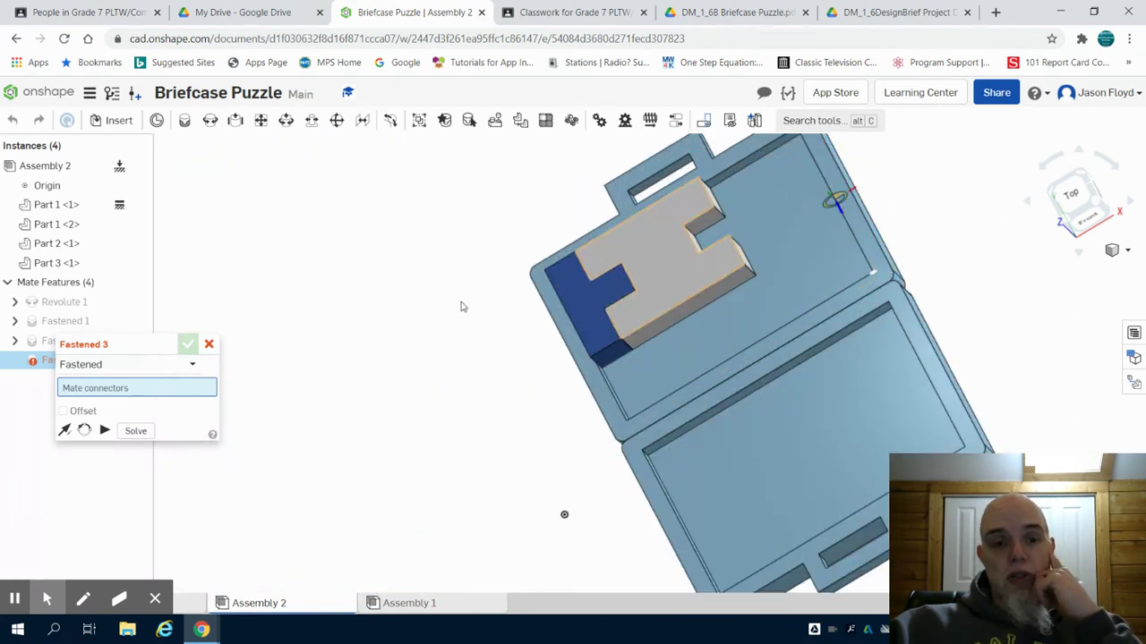
click(209, 345)
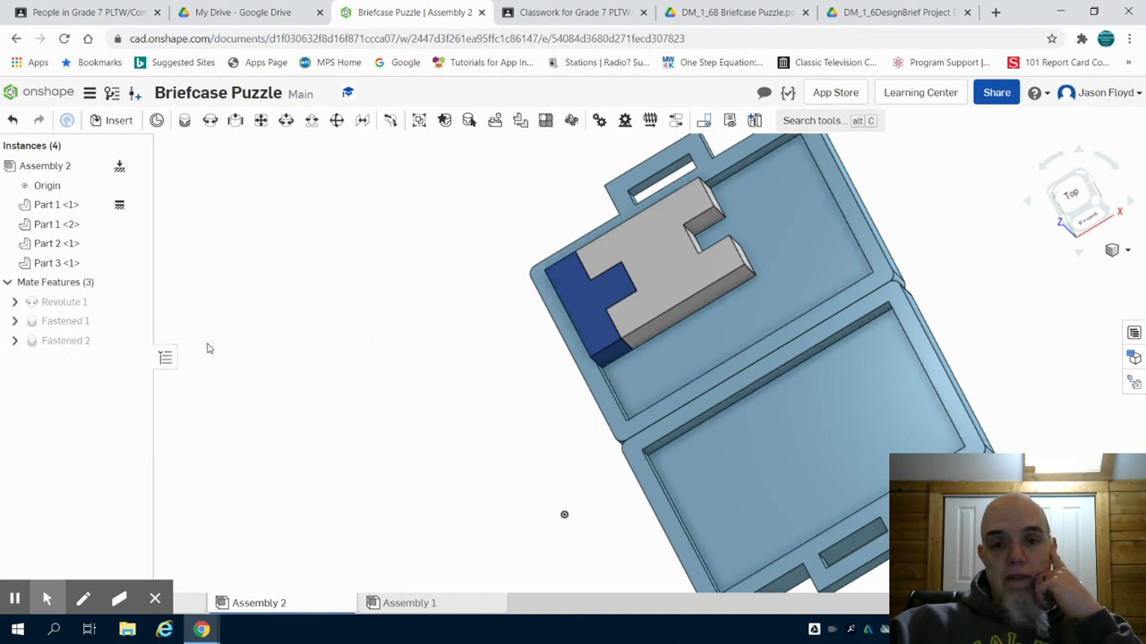
Insert the light blue puzzle piece Part 4 into the assembly
click(119, 121)
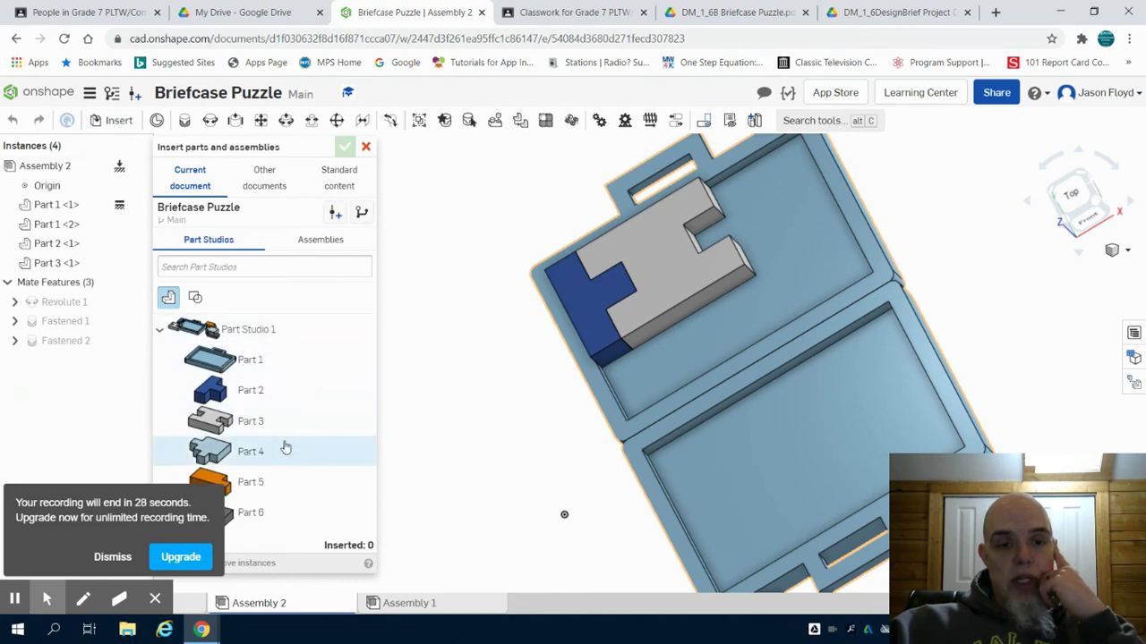
click(286, 449)
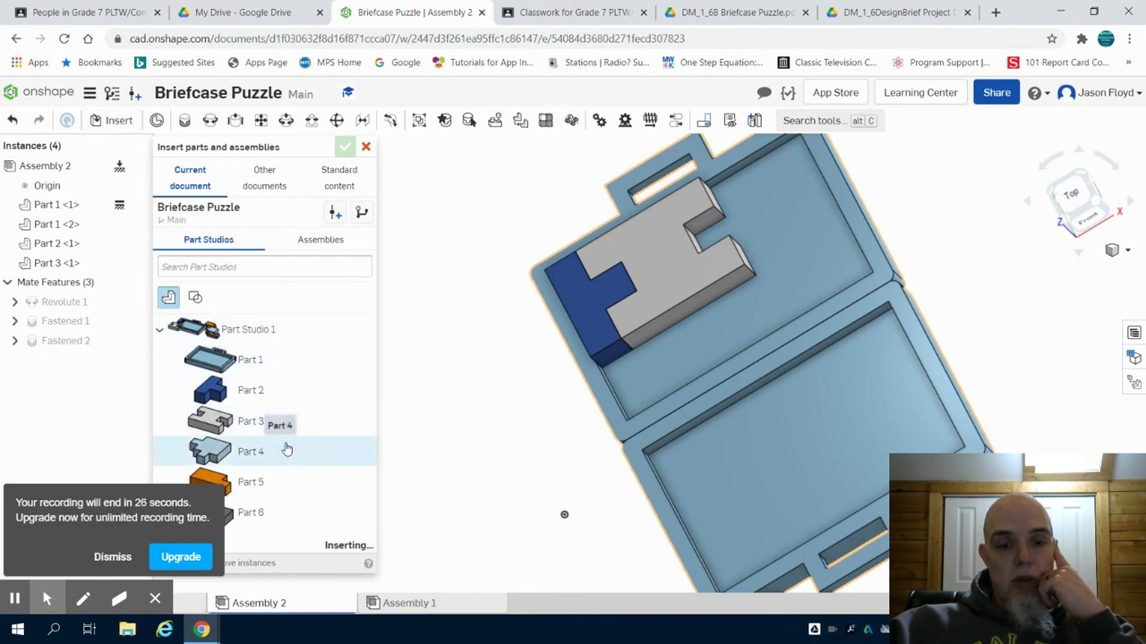